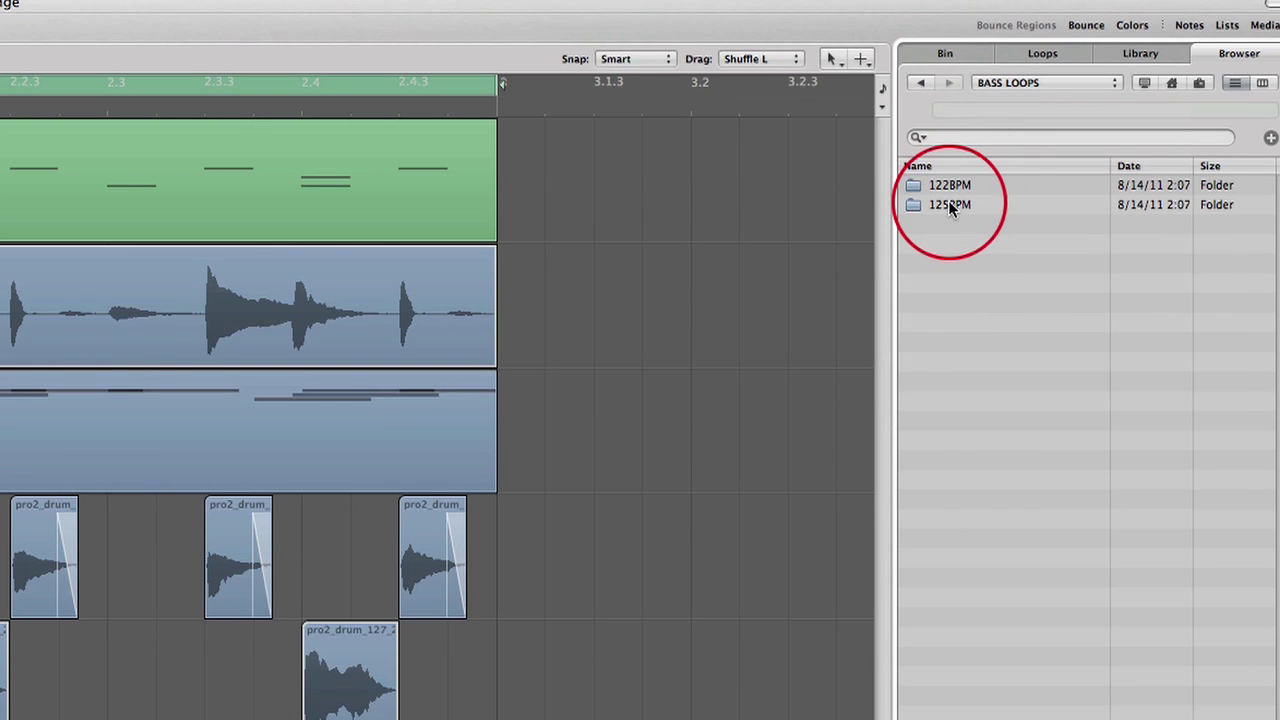
Step: Audition bass loops in the 125BPM folder, place the last one at the start of track 7, and play it with the drums
double_click(951, 206)
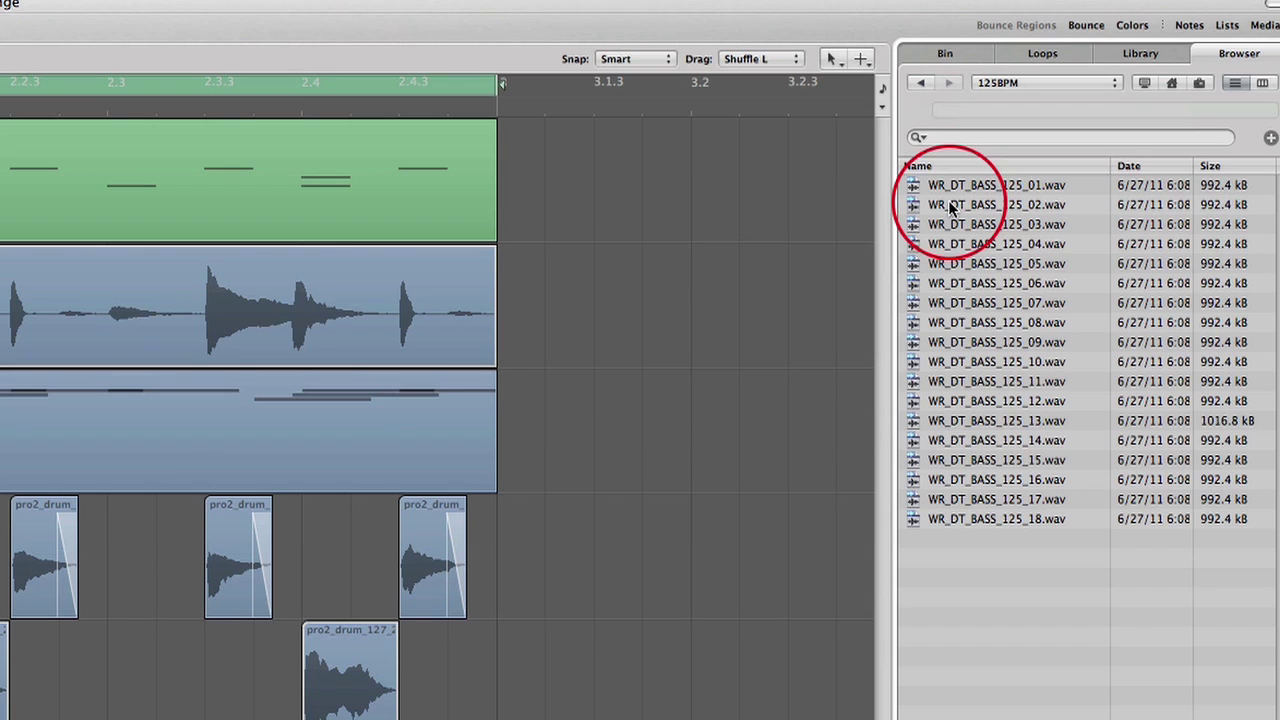
left_click(1006, 306)
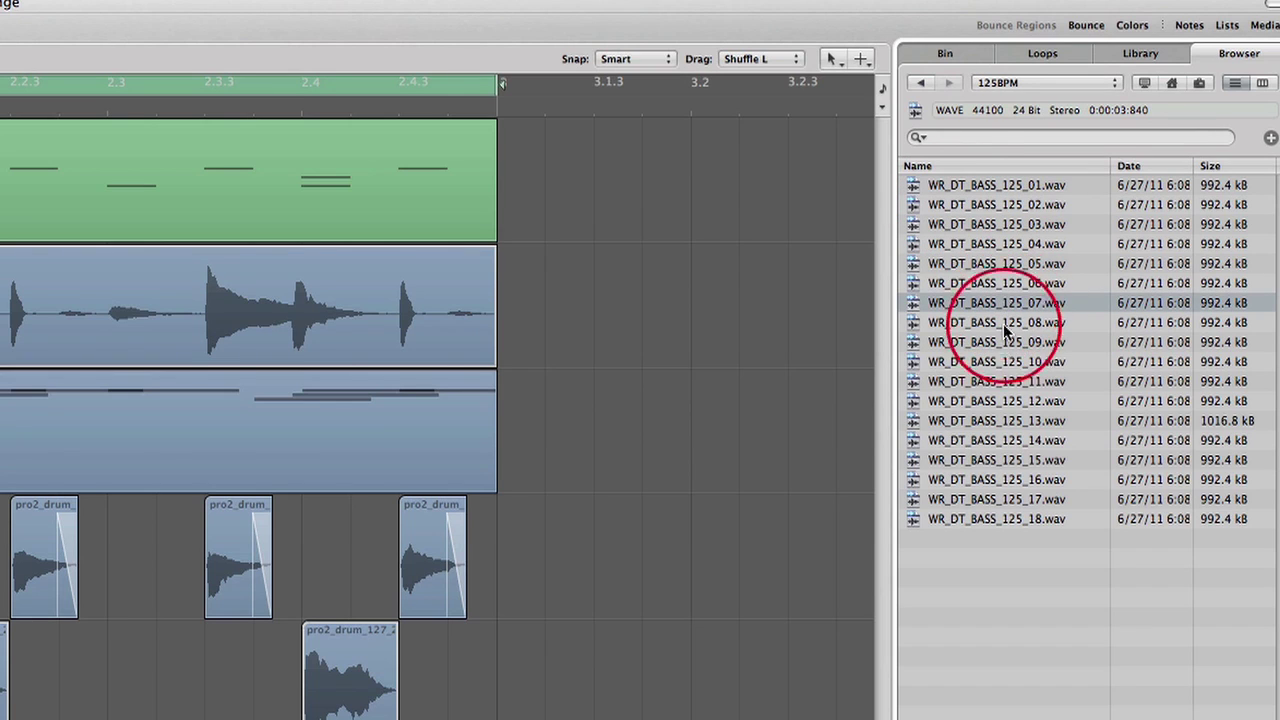
left_click(1003, 362)
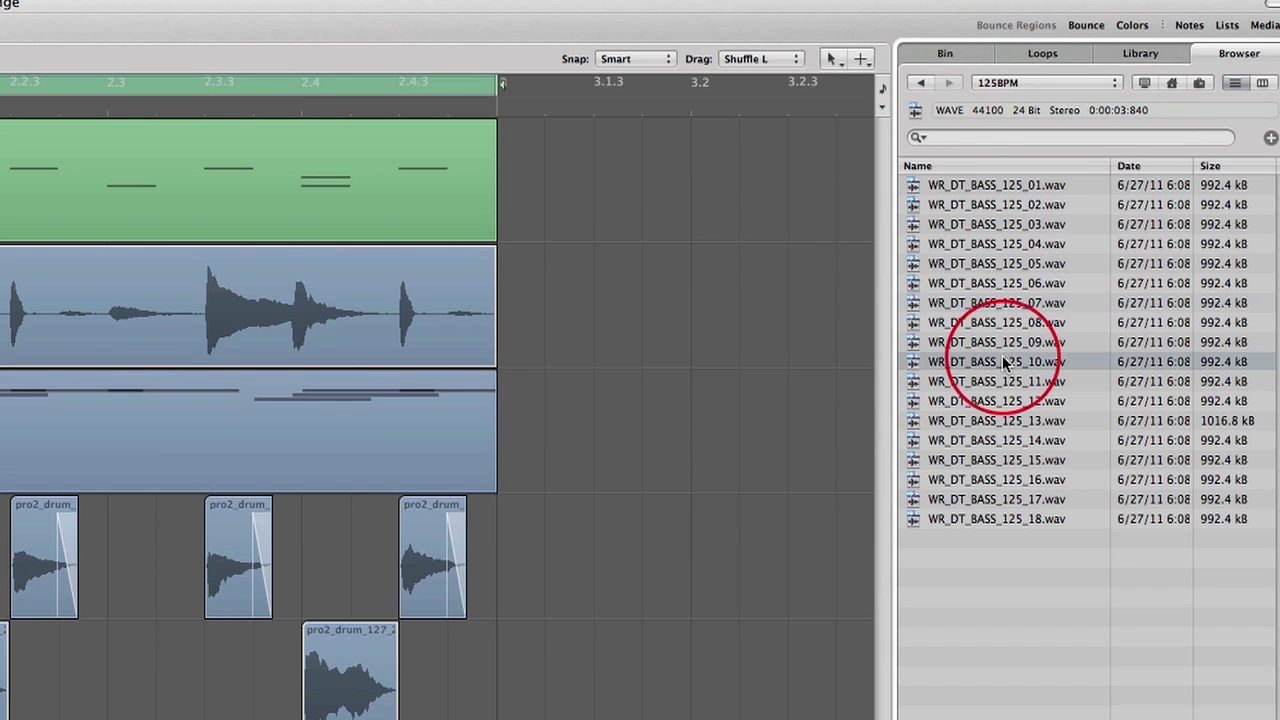
left_click(998, 521)
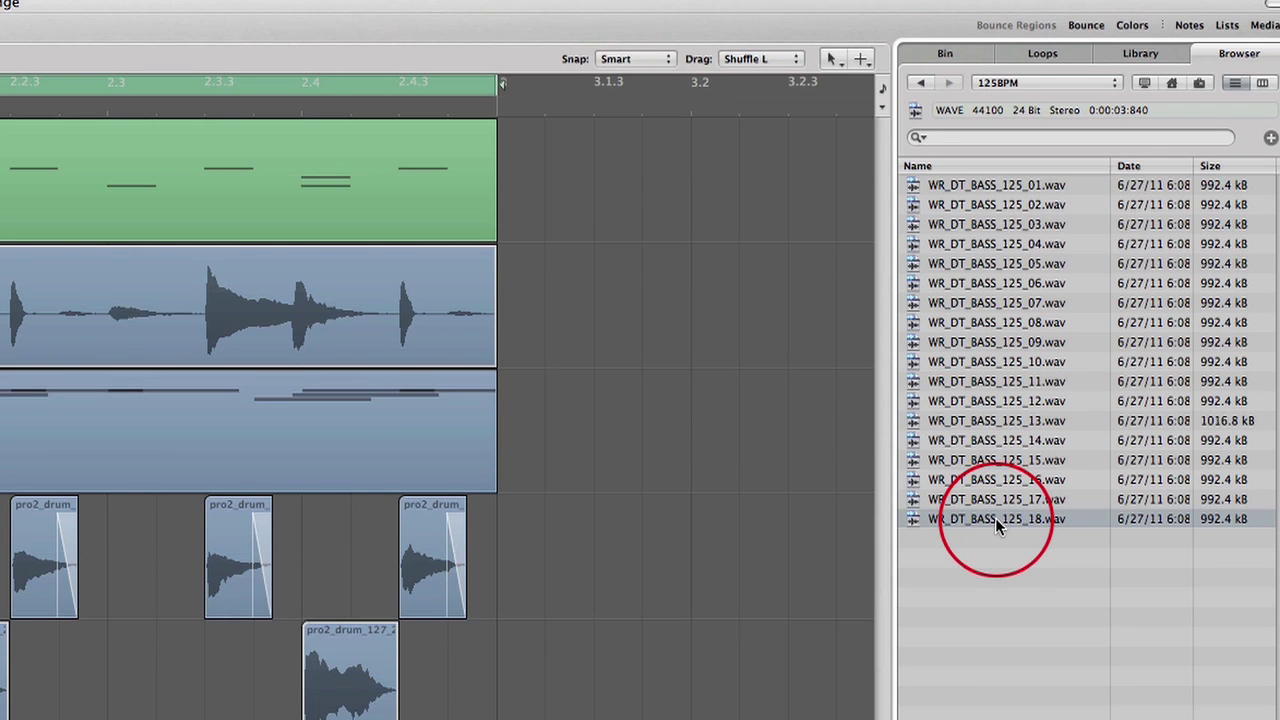
left_click_drag(995, 517, 430, 690)
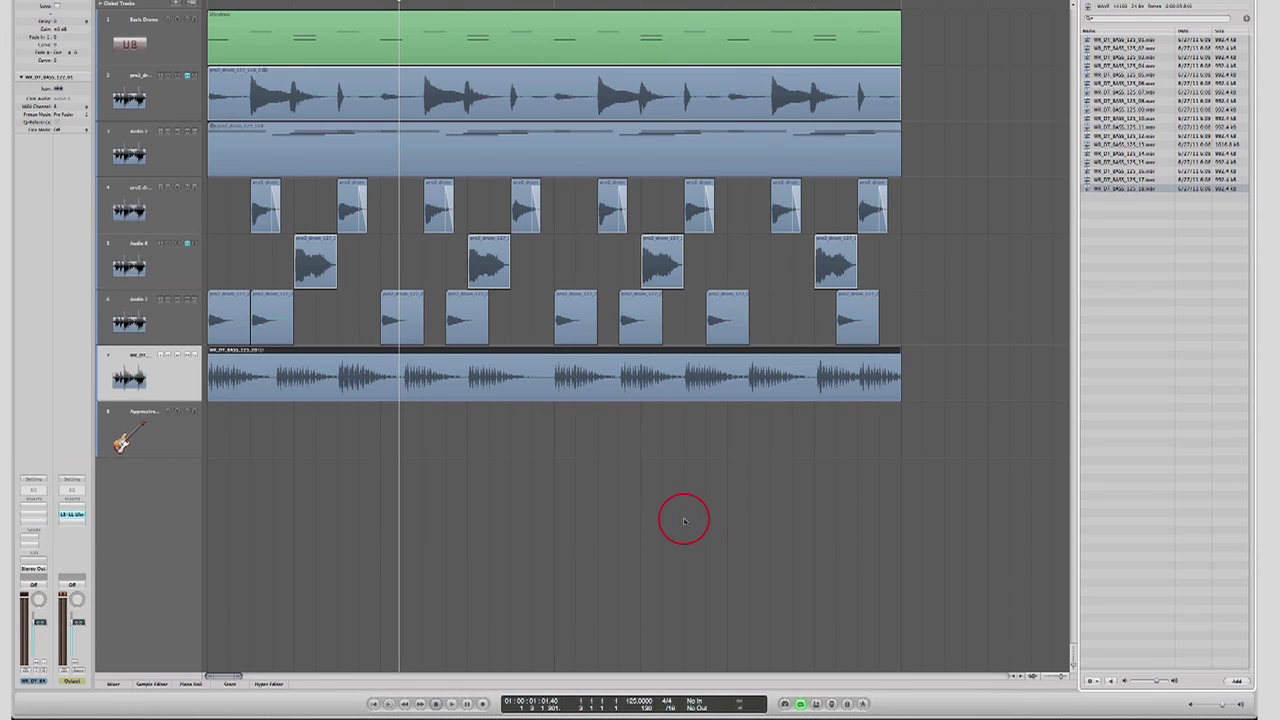
key("space")
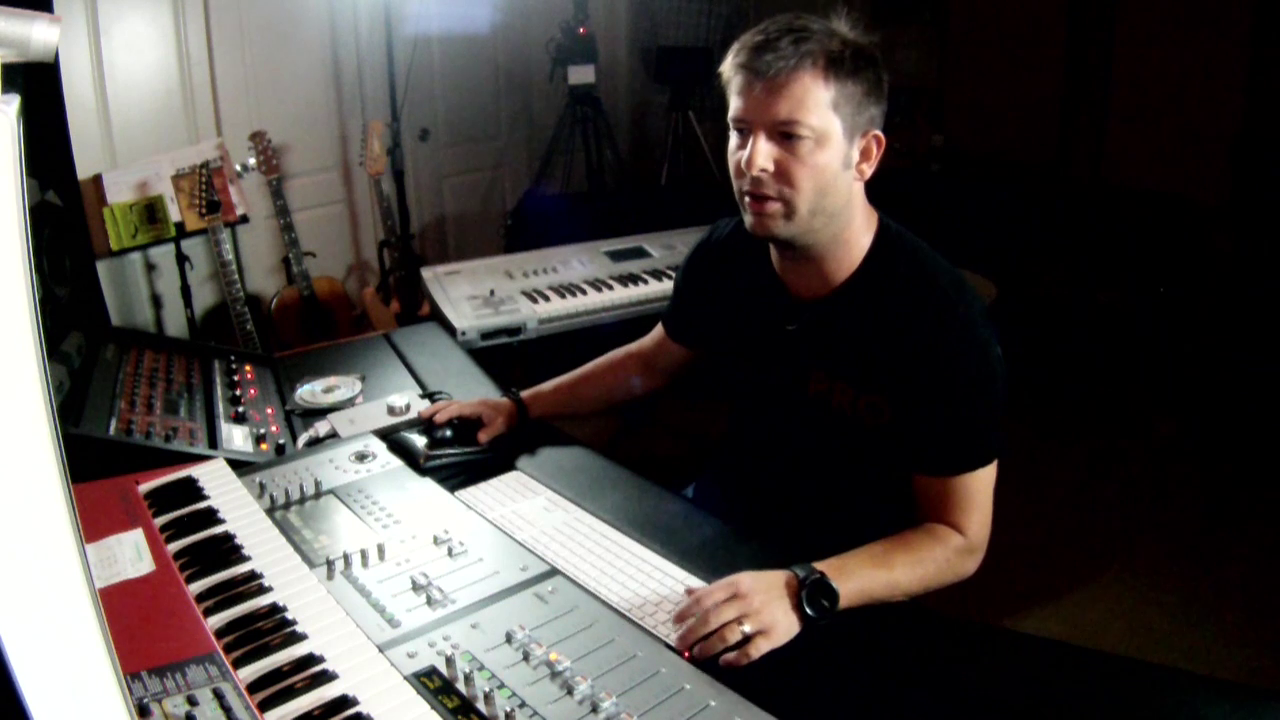
Step: Split the bass loop on track 7 into ten individual note slices with the Scissors tool
right_click(548, 607)
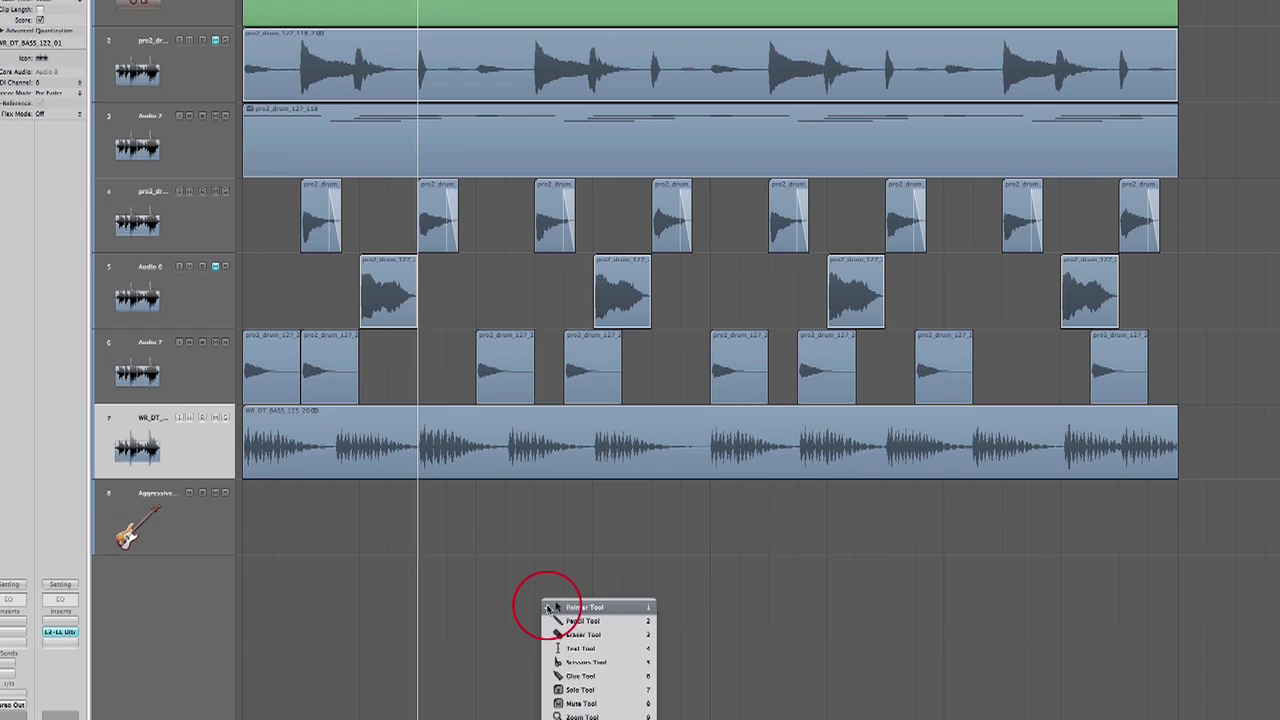
left_click(566, 663)
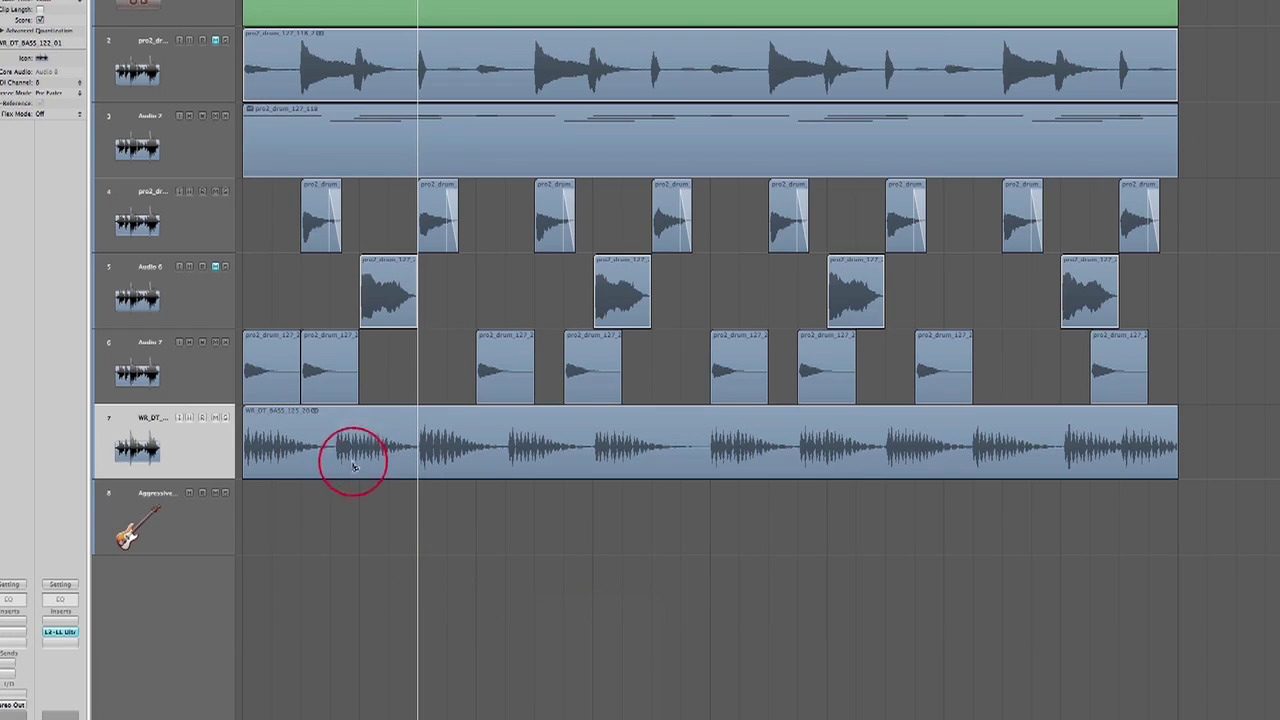
left_click_drag(351, 475, 974, 462)
left_click_drag(1058, 463, 1062, 460)
key("Escape")
left_click(1065, 462)
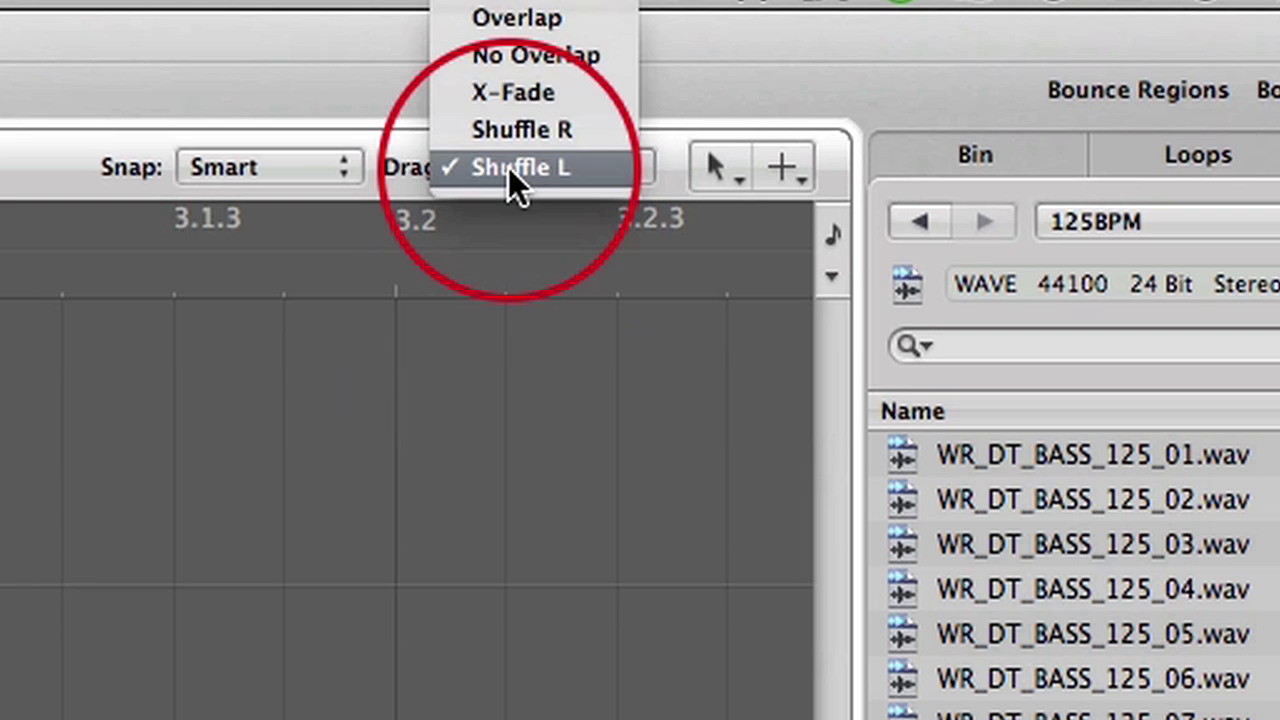
Step: In Shuffle L drag mode, reorder the track 7 slices: ninth to sixth place, third to fifth, second to fourth, and play the result
left_click(508, 167)
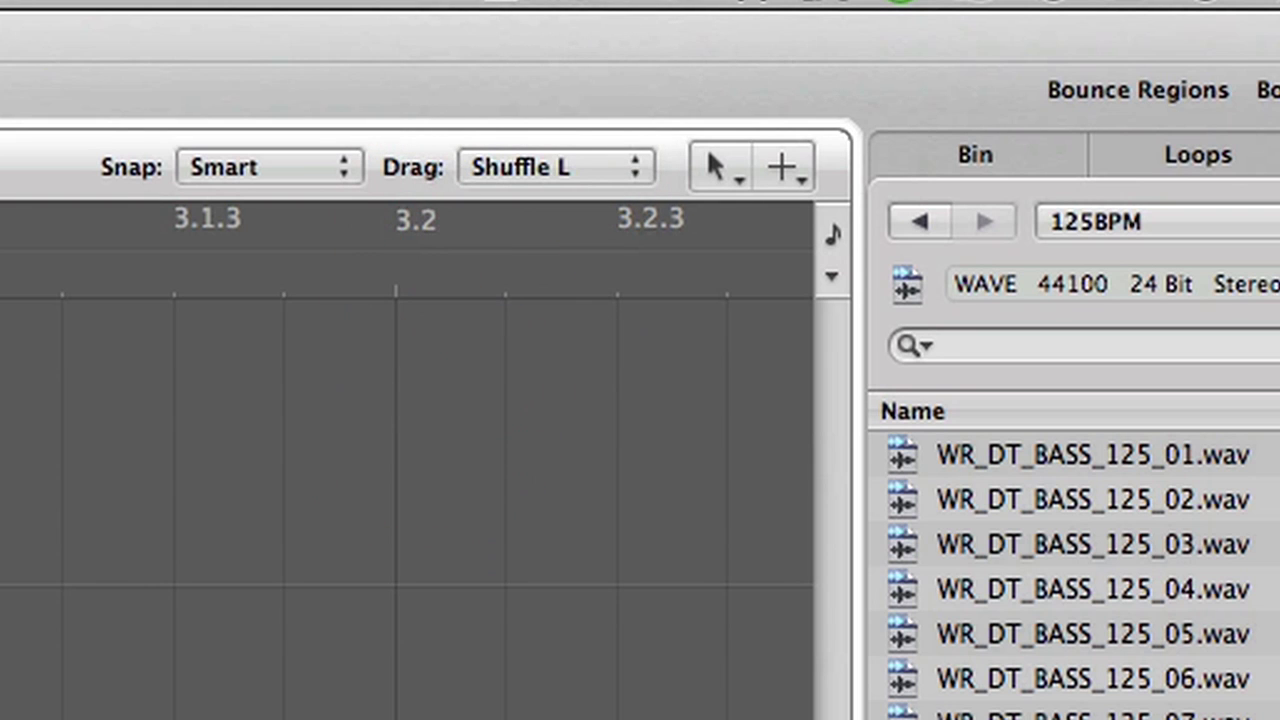
left_click(996, 440)
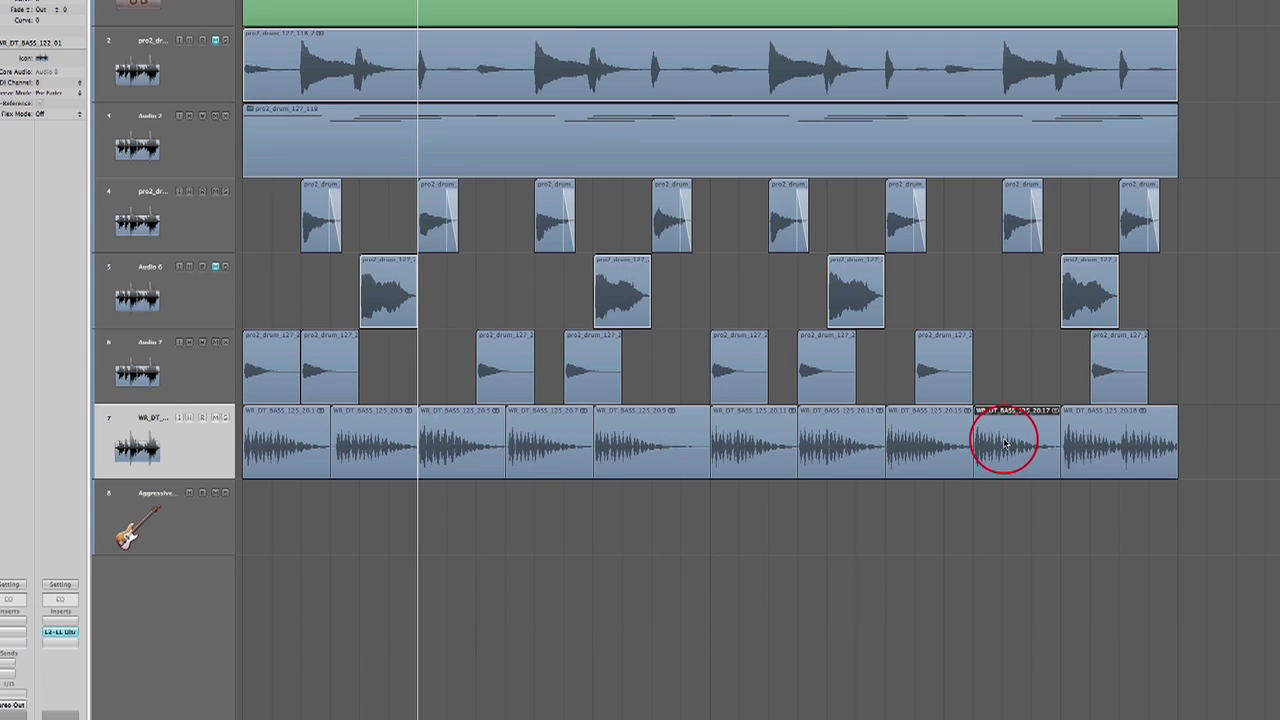
left_click_drag(1005, 442, 743, 446)
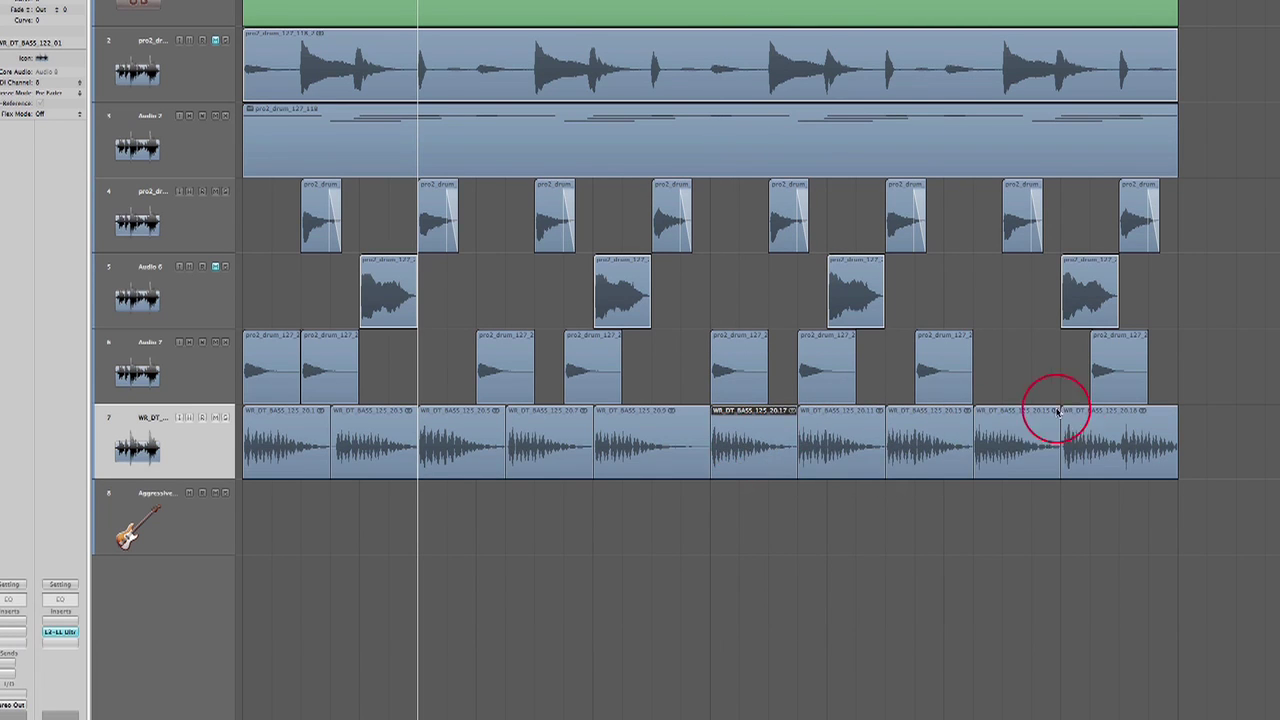
left_click_drag(460, 442, 633, 446)
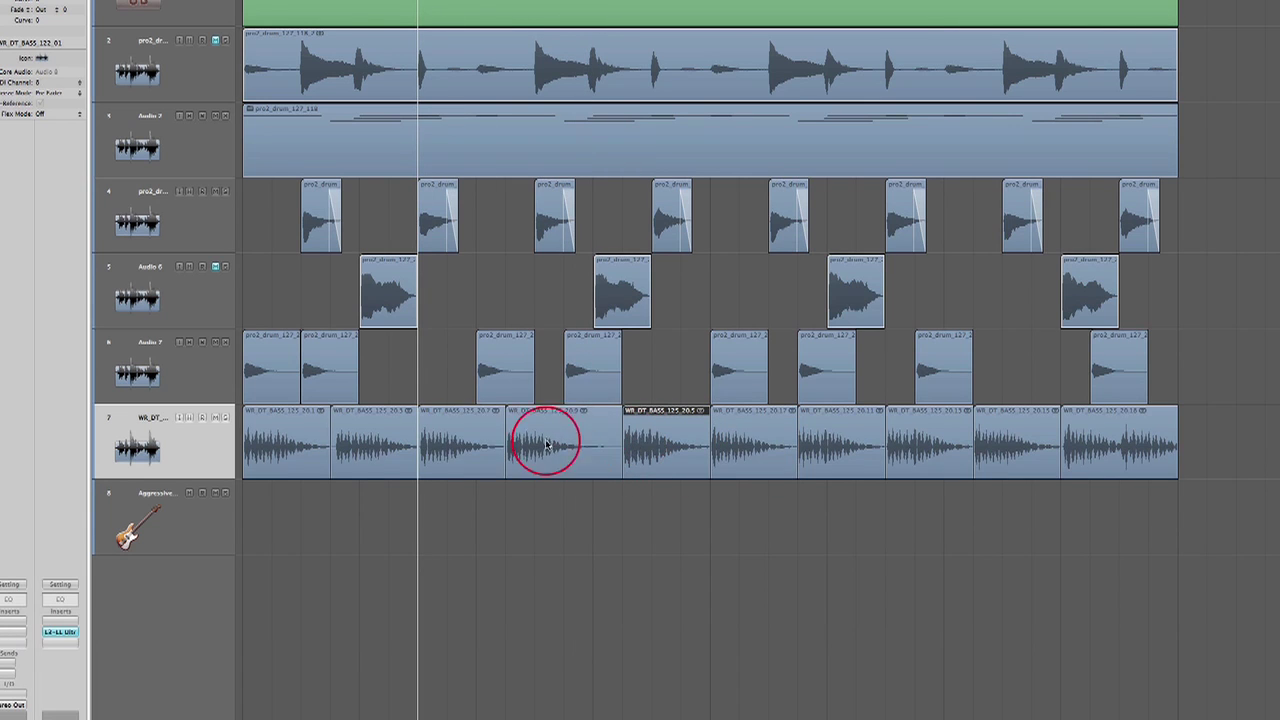
left_click_drag(395, 443, 537, 453)
key("space")
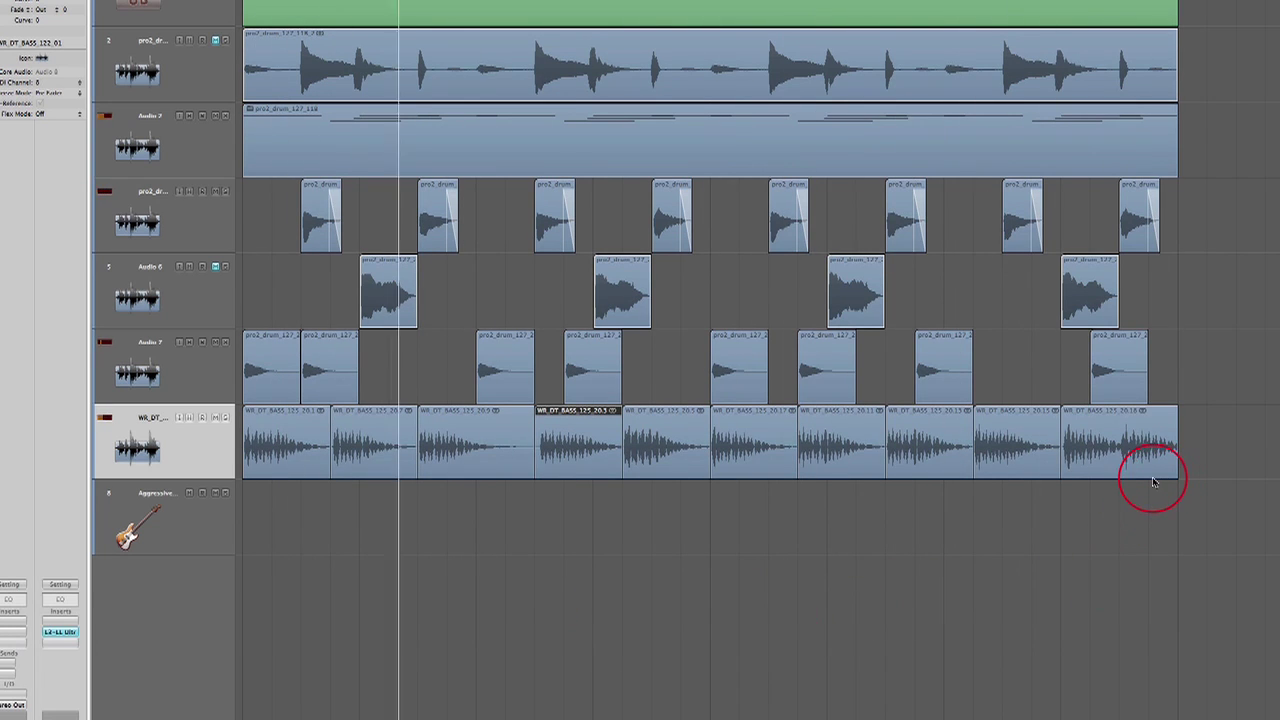
Step: Split the last bass slice on track 7 at its second note, move its first part one place earlier, and play the pattern
right_click(1140, 543)
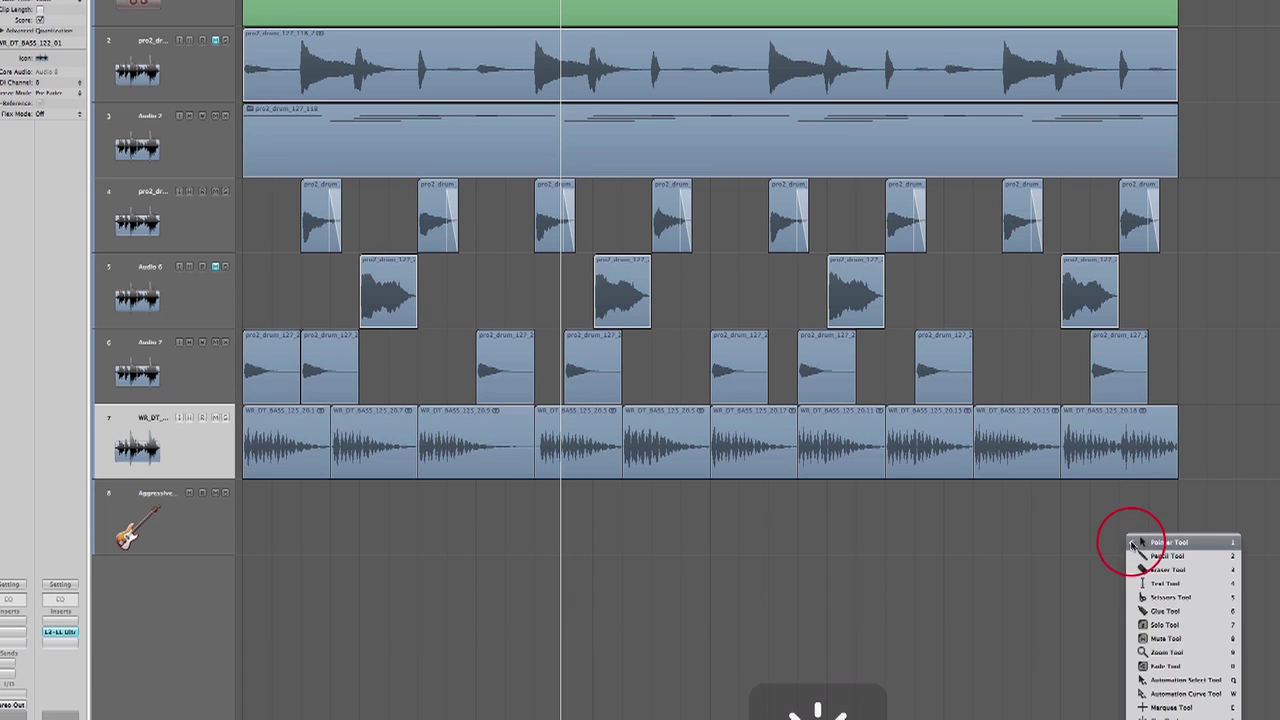
left_click(1145, 606)
left_click(1120, 462)
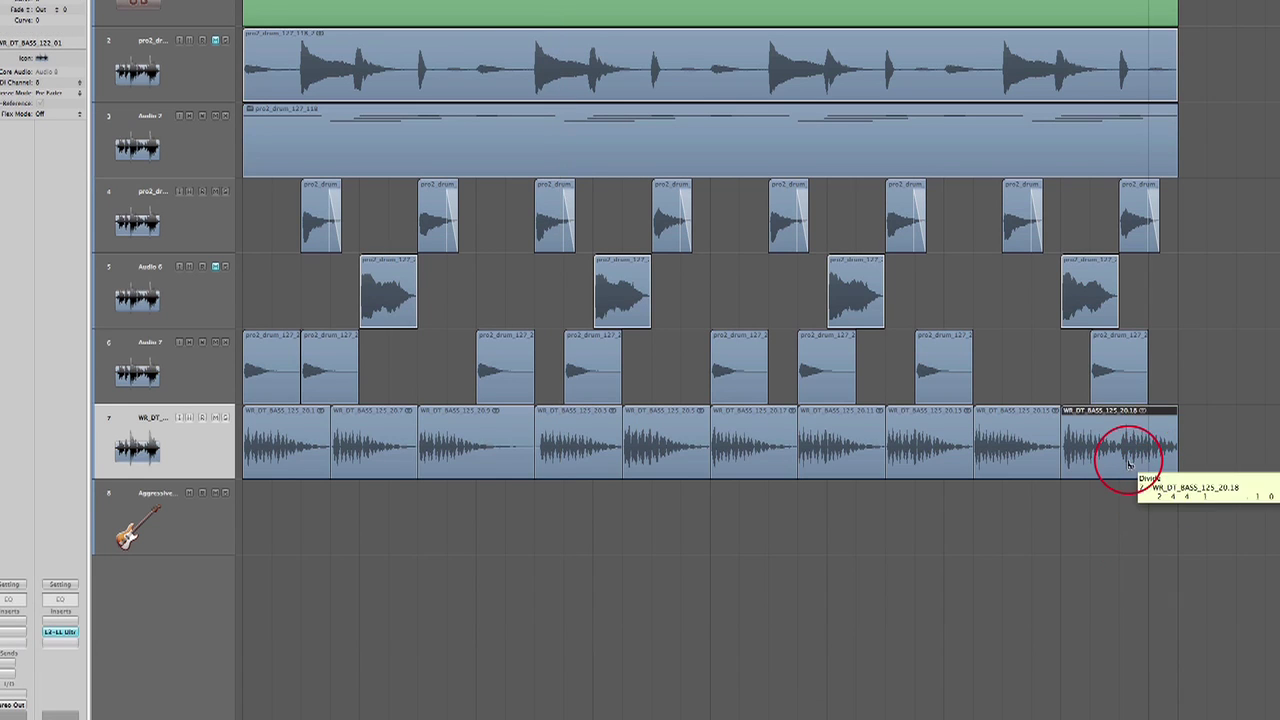
right_click(1123, 462)
left_click(1123, 462)
left_click_drag(1086, 446, 1000, 447)
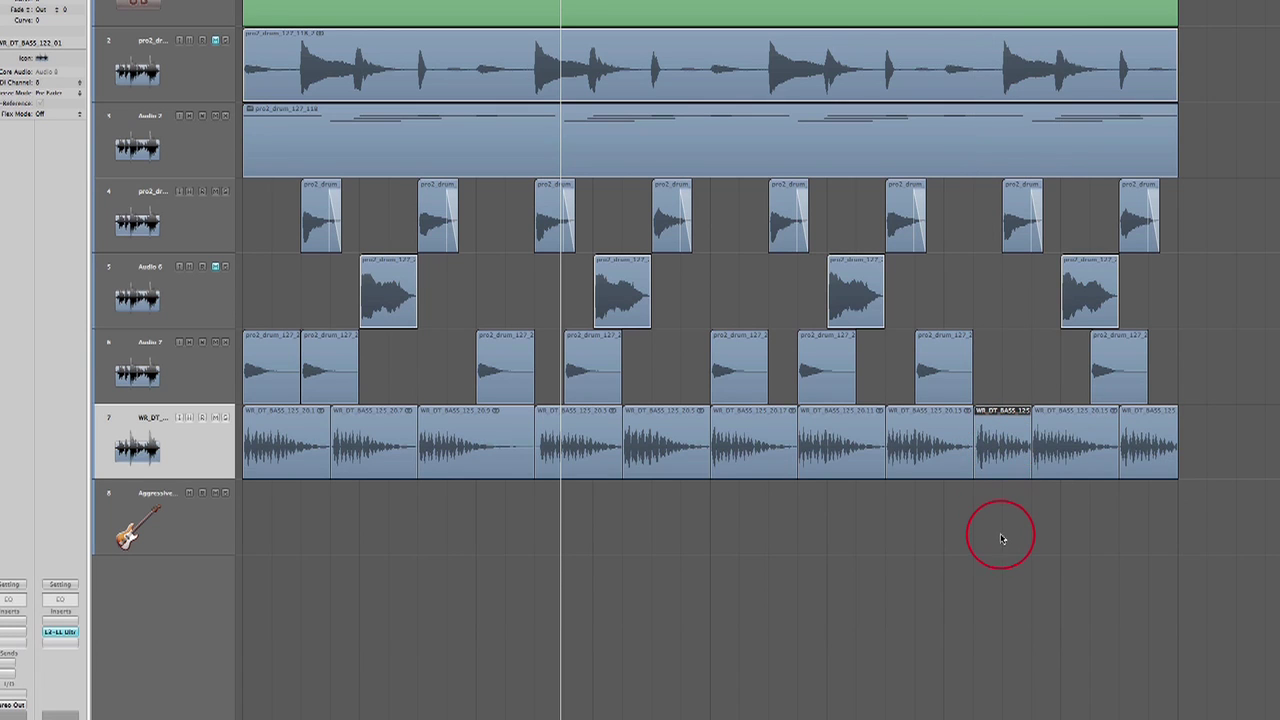
key("space")
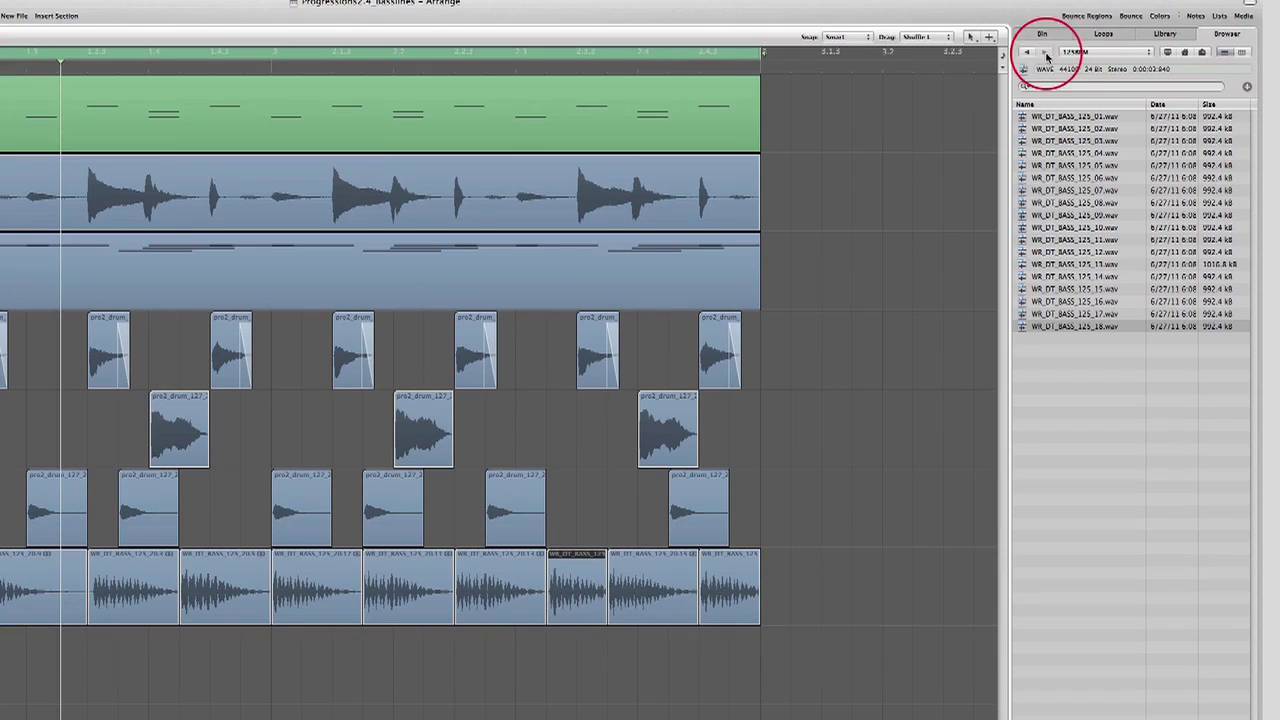
Step: Go back to the BASS LOOPS folder and audition loops in its 122BPM subfolder
left_click(1080, 52)
left_click(1083, 64)
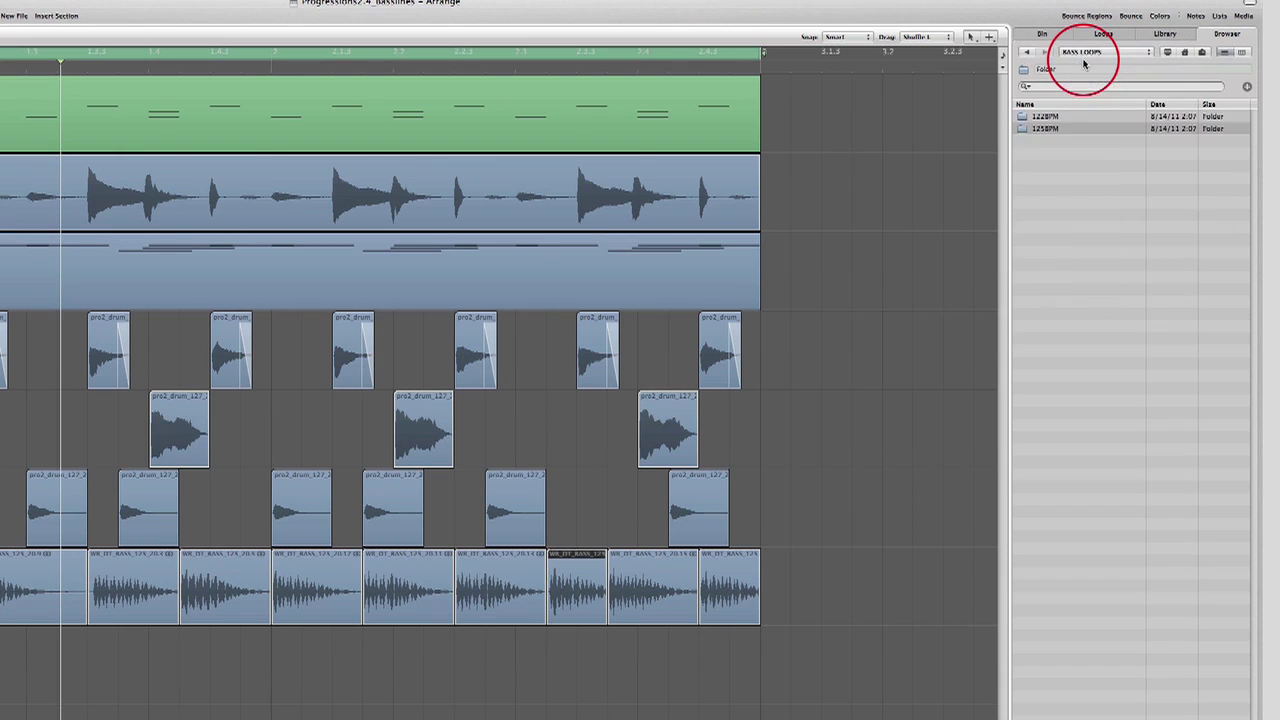
double_click(1052, 117)
left_click(1068, 143)
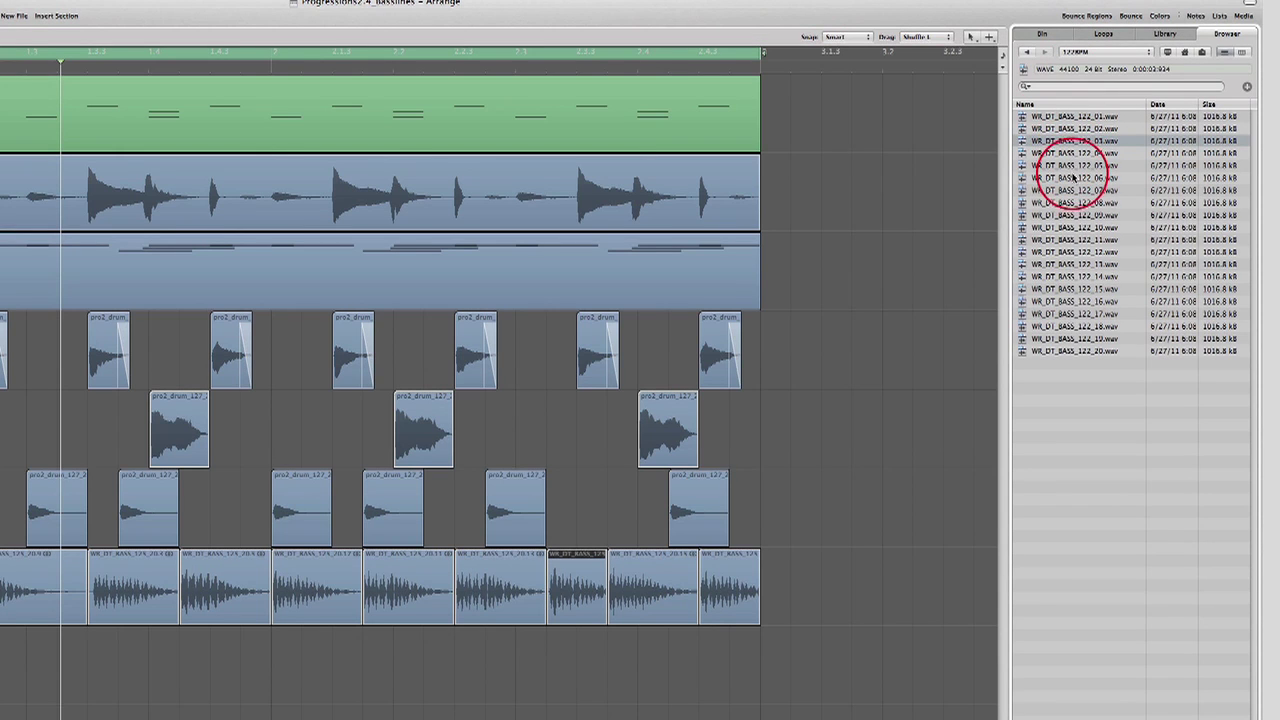
left_click(1073, 178)
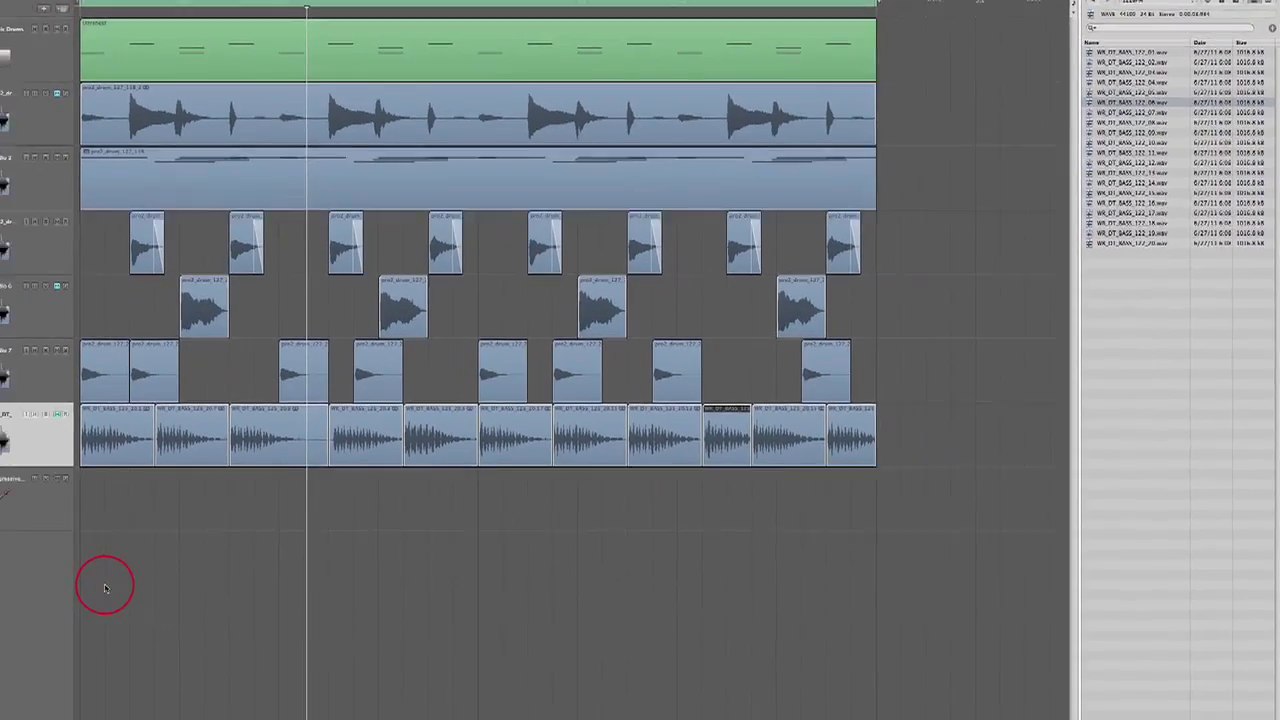
Step: Place the WR_DT_BASS_122_07 loop at the start of a new track 9, set the project tempo to 122, and play it
left_click_drag(105, 588, 105, 587)
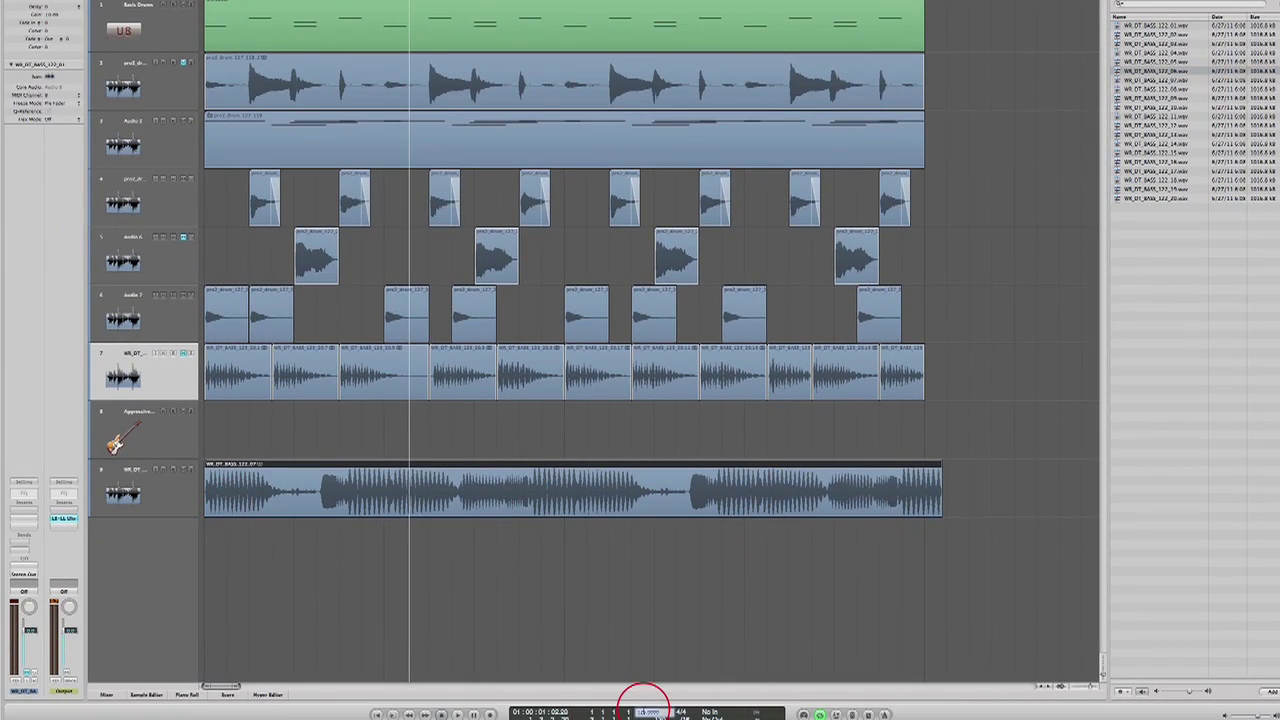
key("Return")
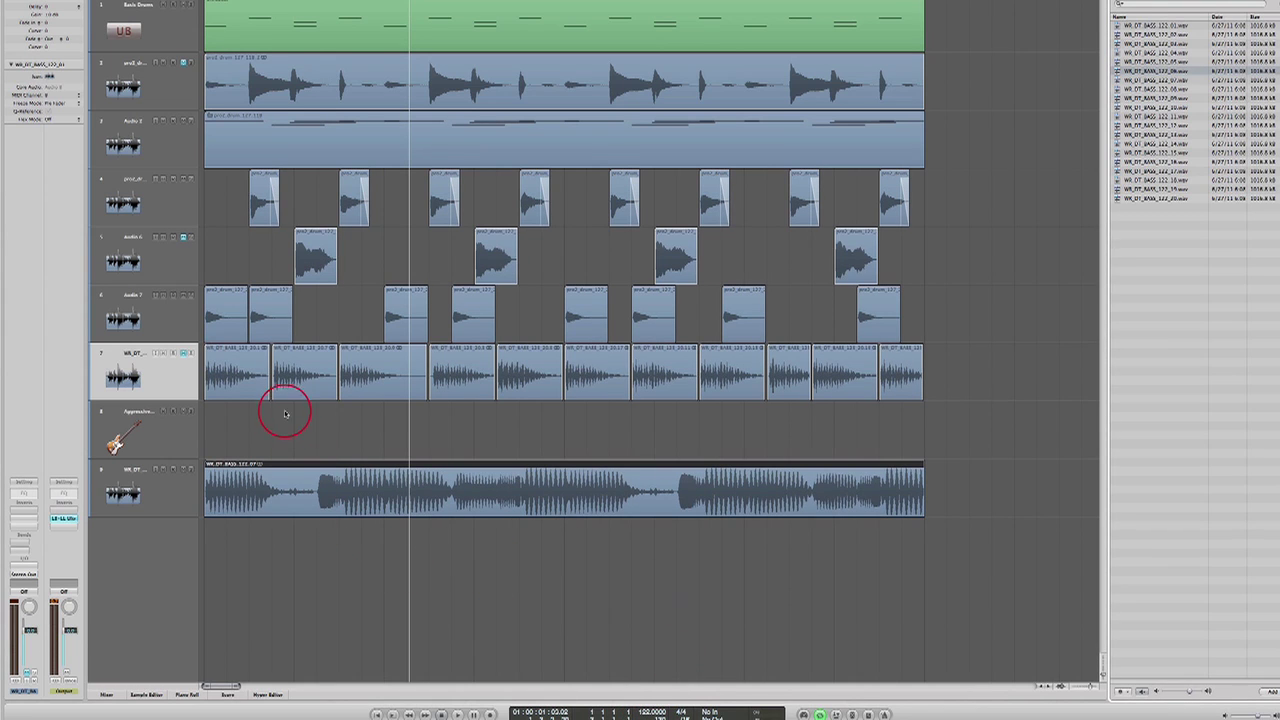
key("space")
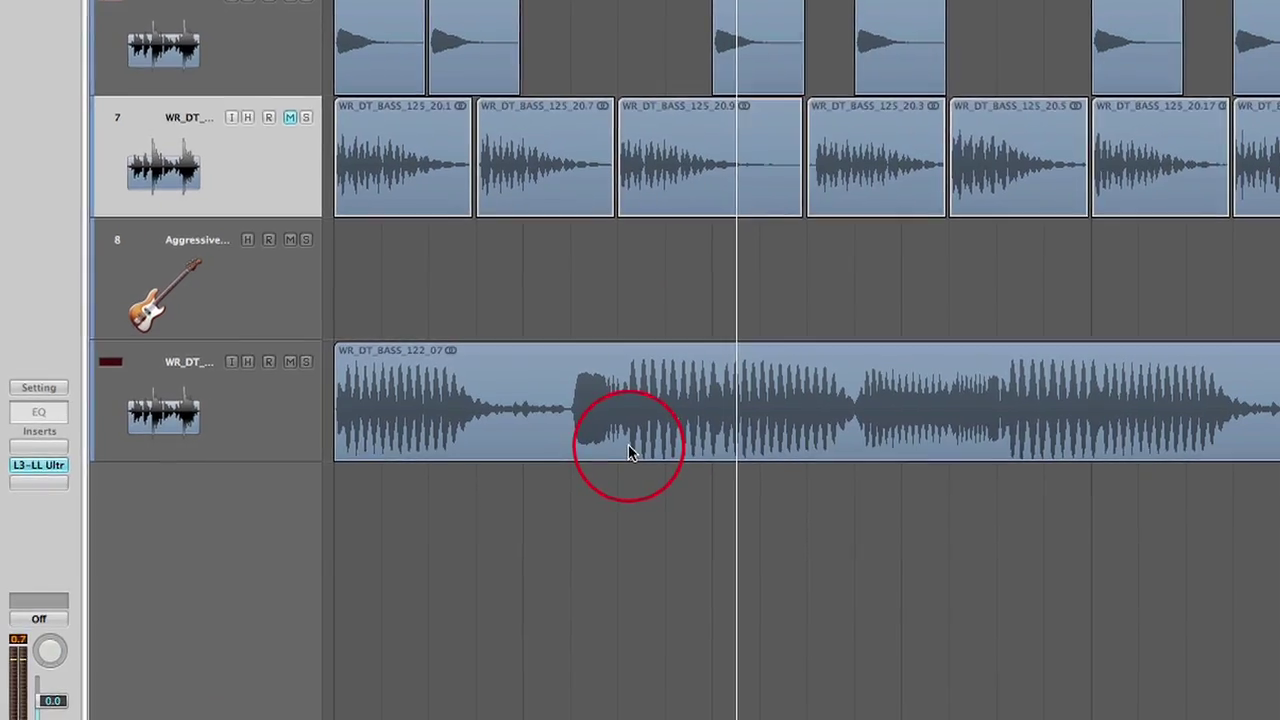
Step: Split the WR_DT_BASS_122_07 region on track 9 just before its second note and play the separated first note
key("Escape")
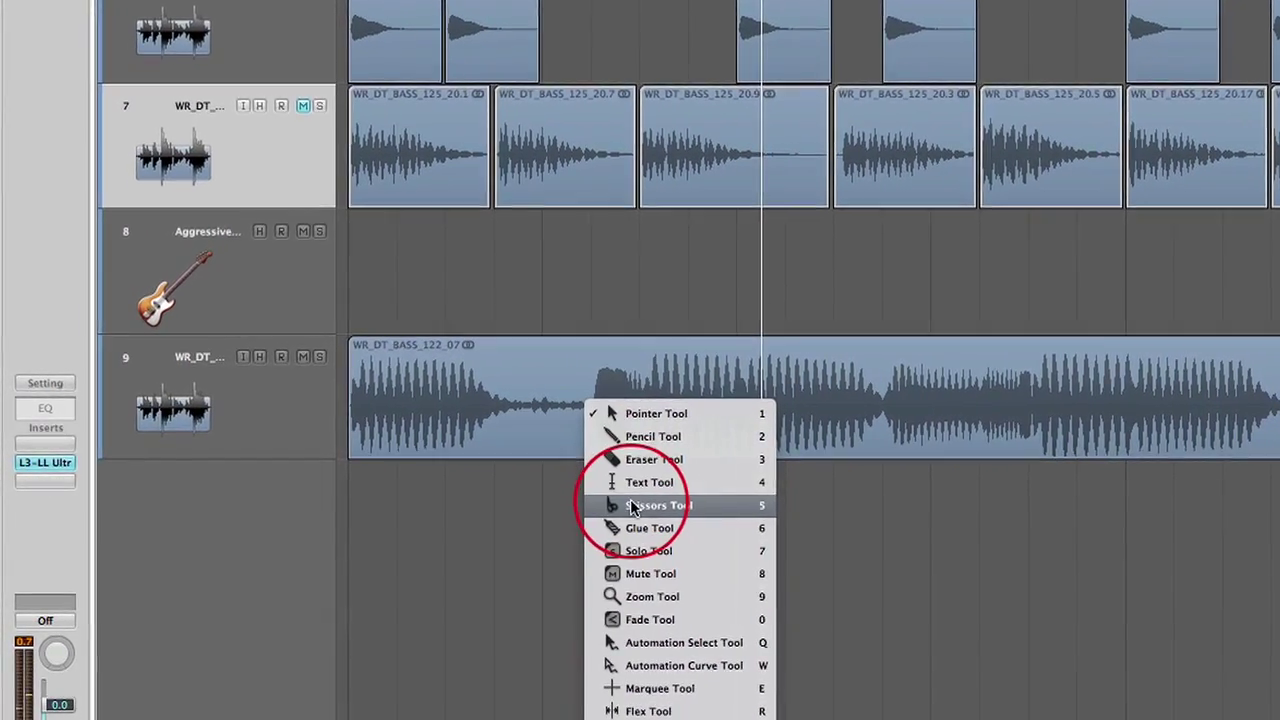
left_click(605, 505)
left_click(605, 462)
key("Escape")
left_click(617, 448)
left_click(545, 387)
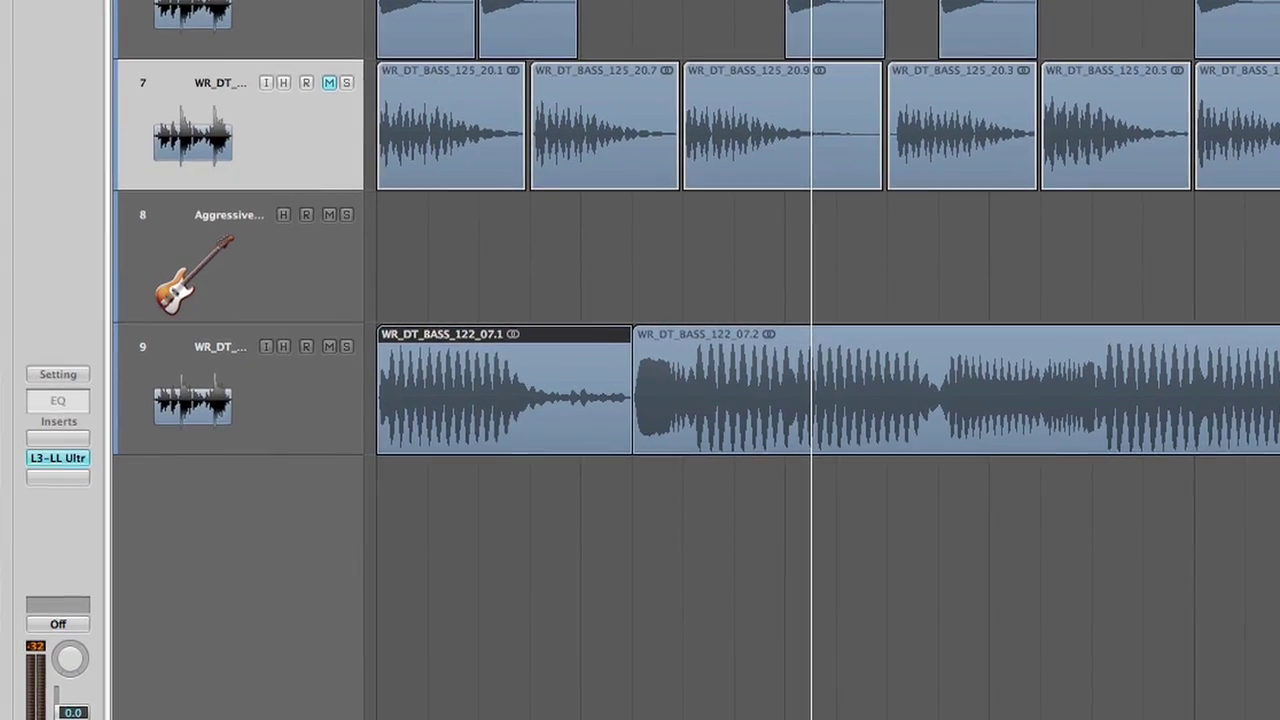
key("space")
key("space")
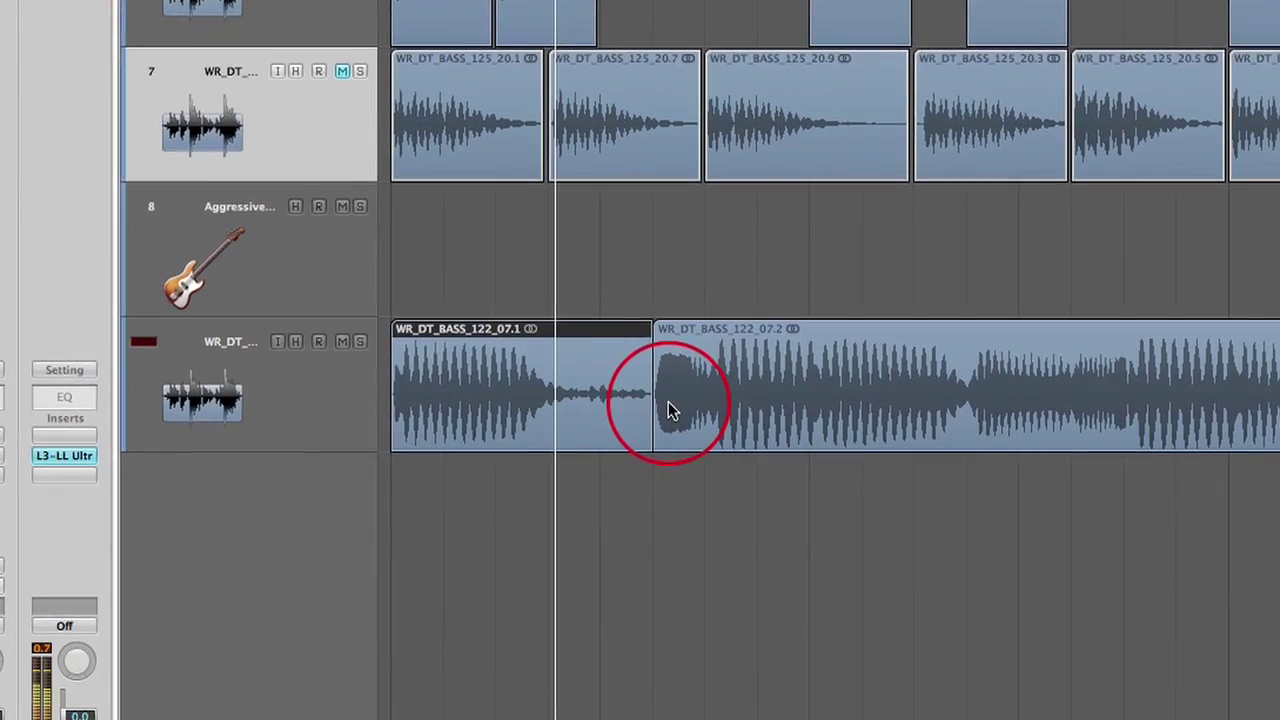
Step: Convert the first-note region on track 9 to a new audio file named Bassnote2.wav
left_click(370, 339)
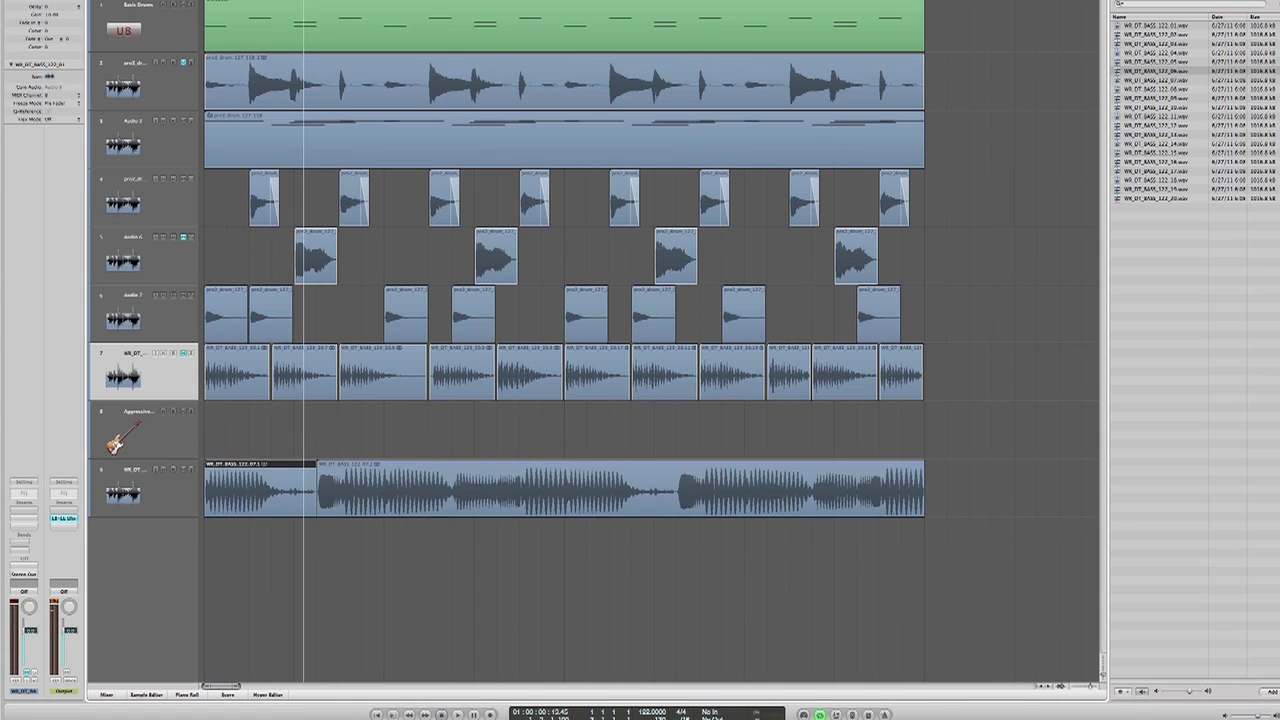
key("alt+super+f")
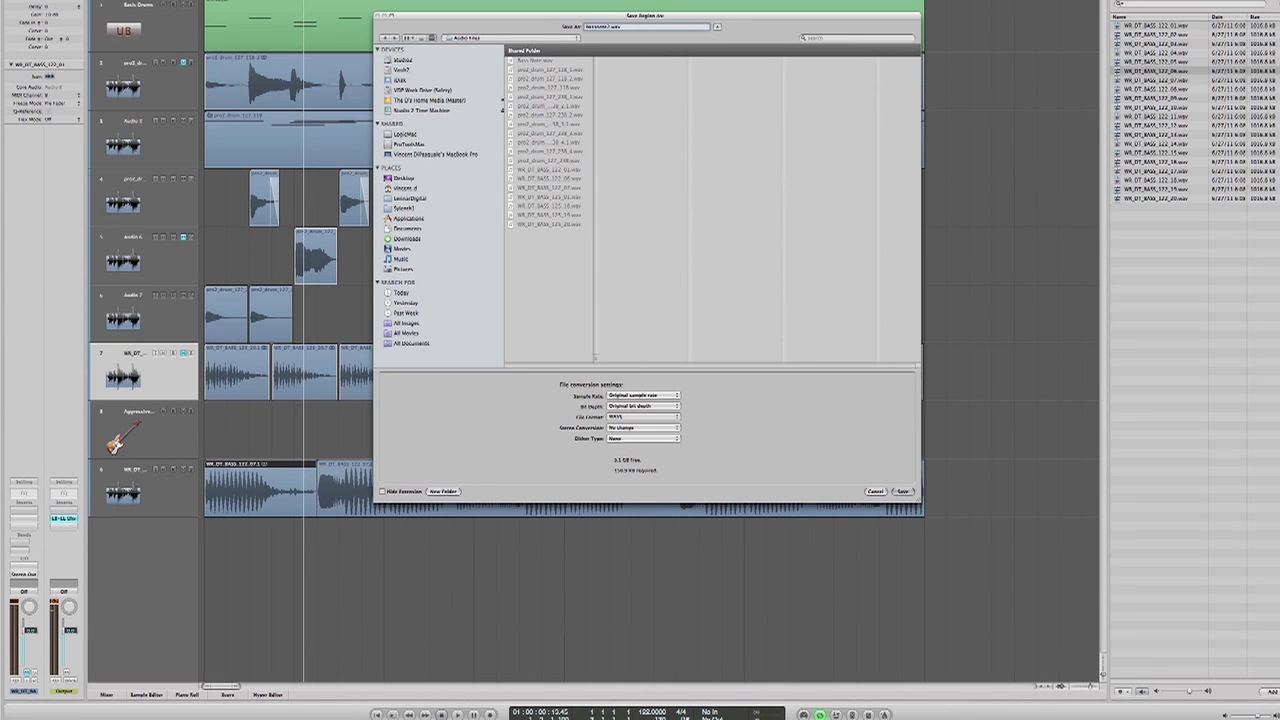
key("Return")
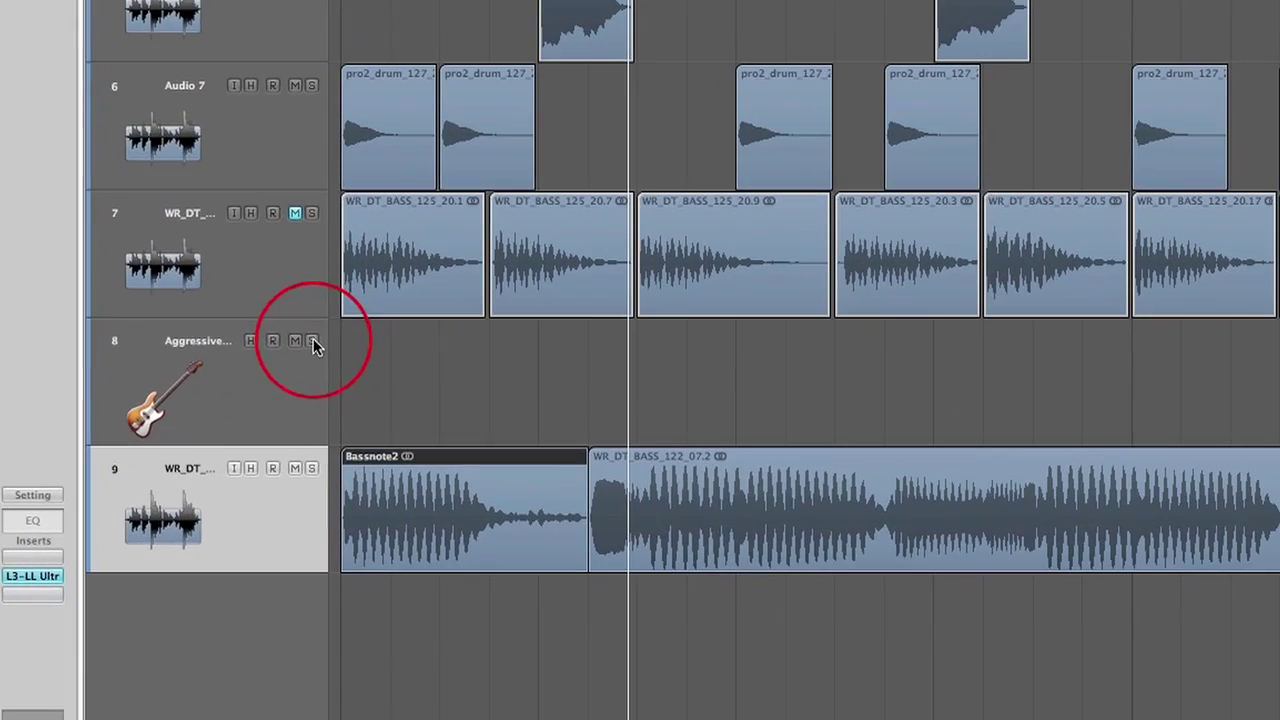
Step: Compare tracks 8 and 9 in solo, lower track 9's volume to match, and clear the solos
left_click(207, 456)
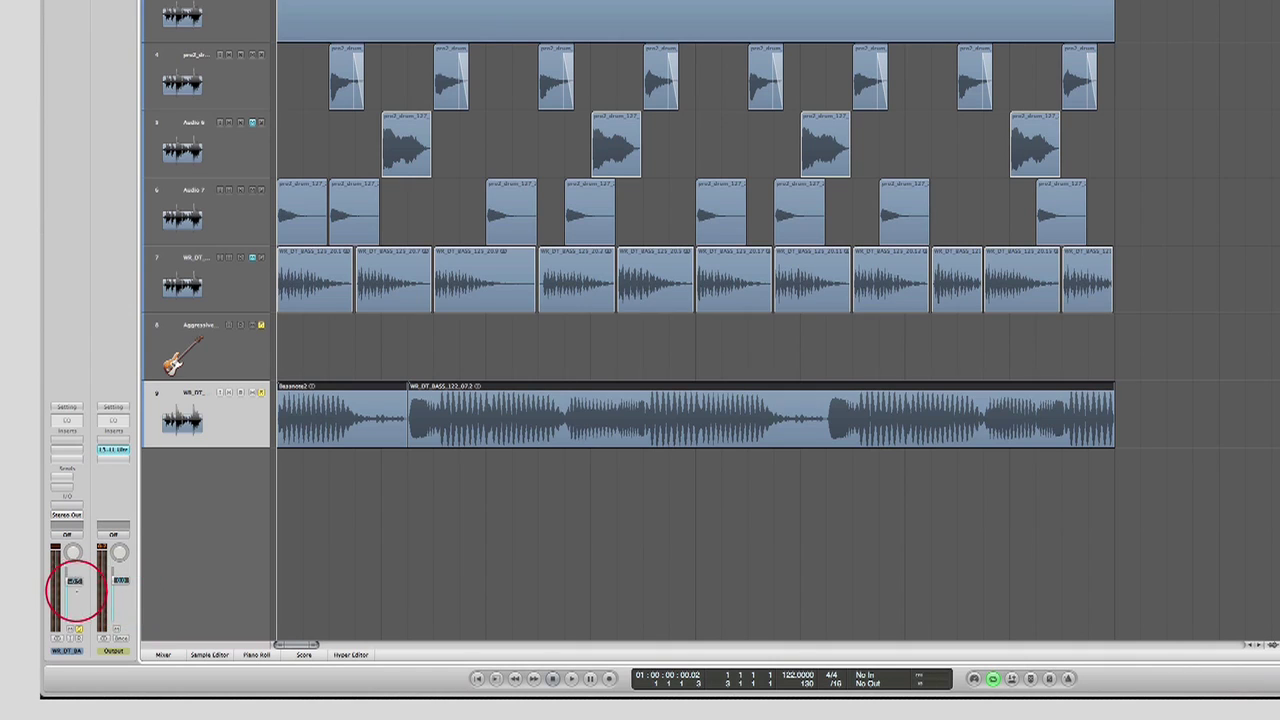
left_click(200, 343)
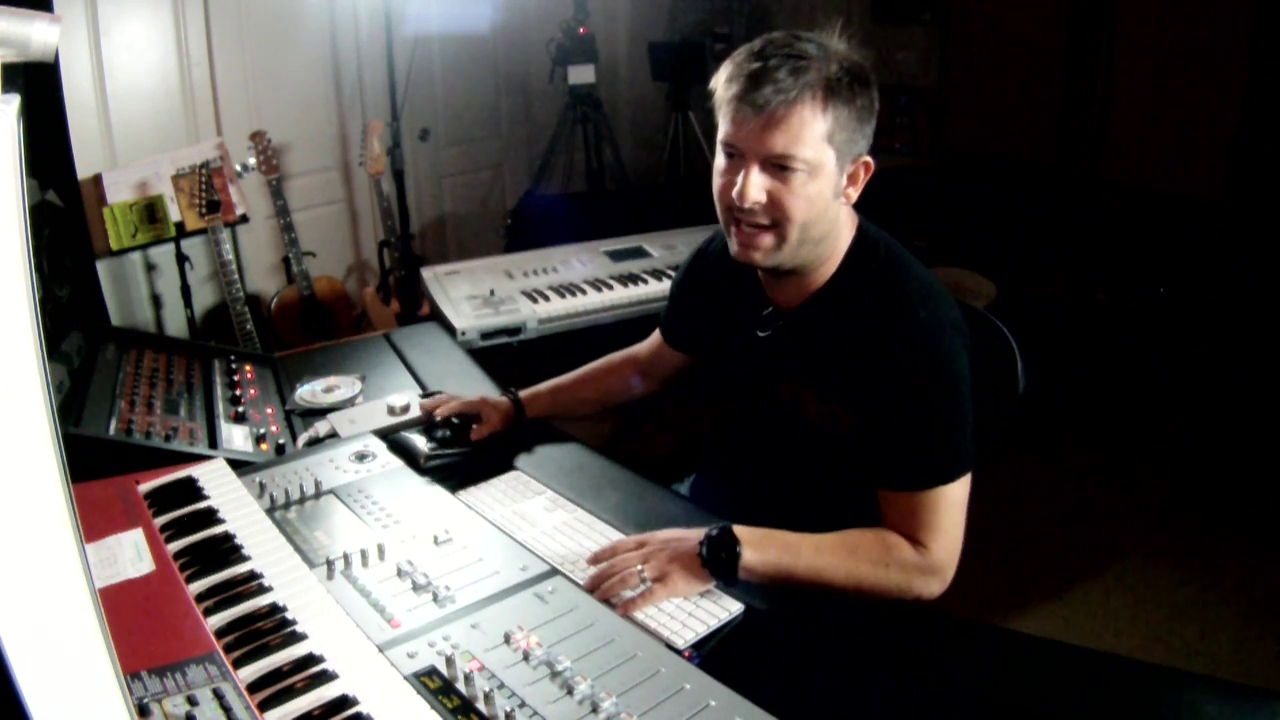
left_click(262, 393)
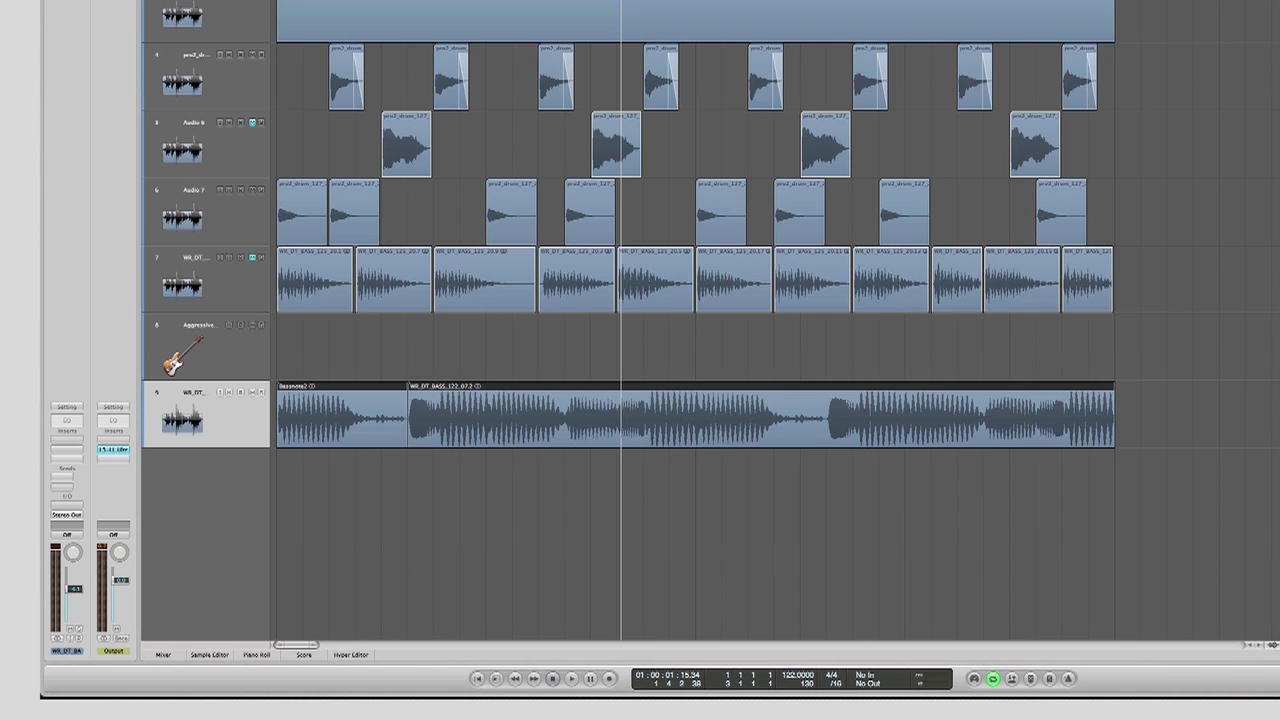
Step: Add a software instrument track below track 9 and load the EXS24 sampler in stereo on it
left_click(757, 2)
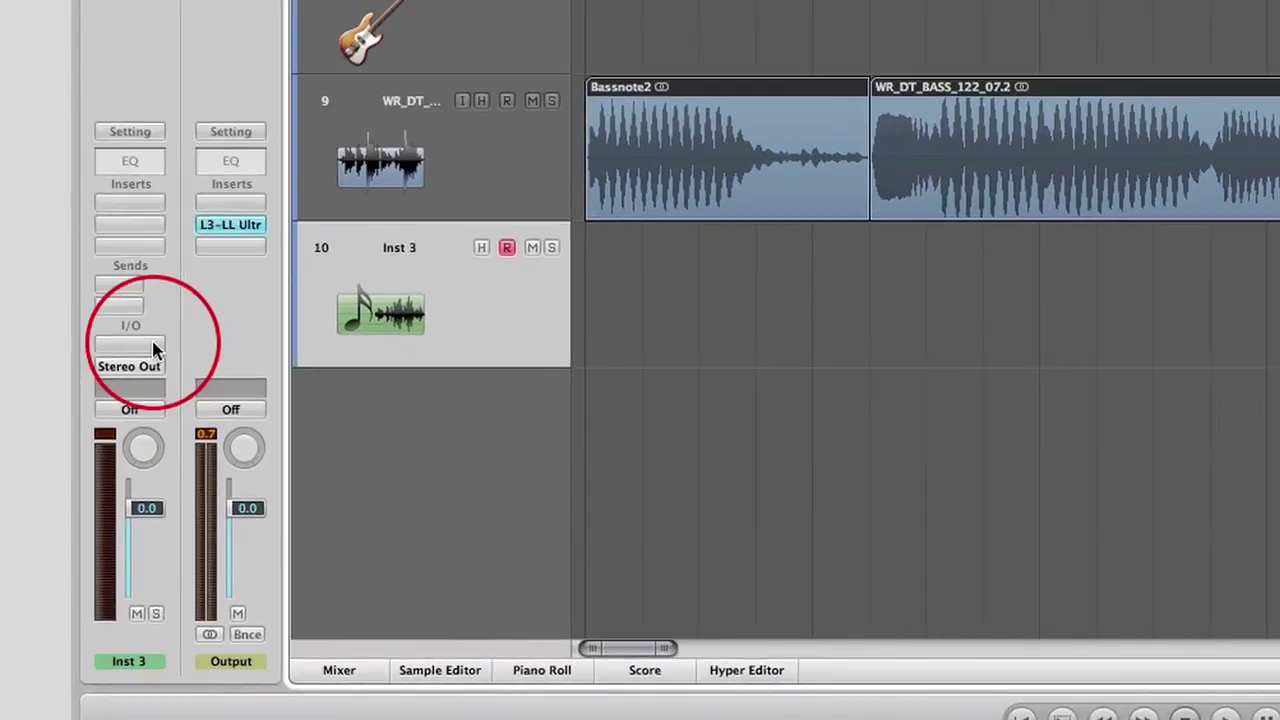
left_click(72, 504)
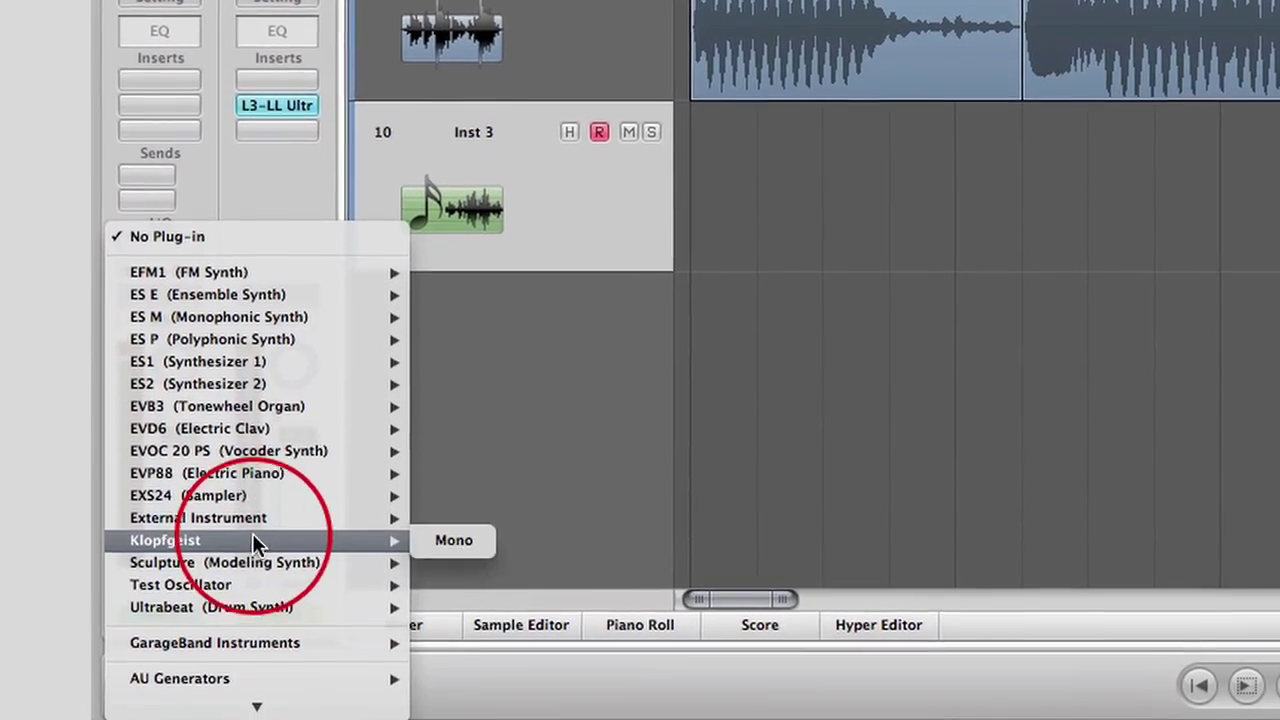
mouse_move(300, 508)
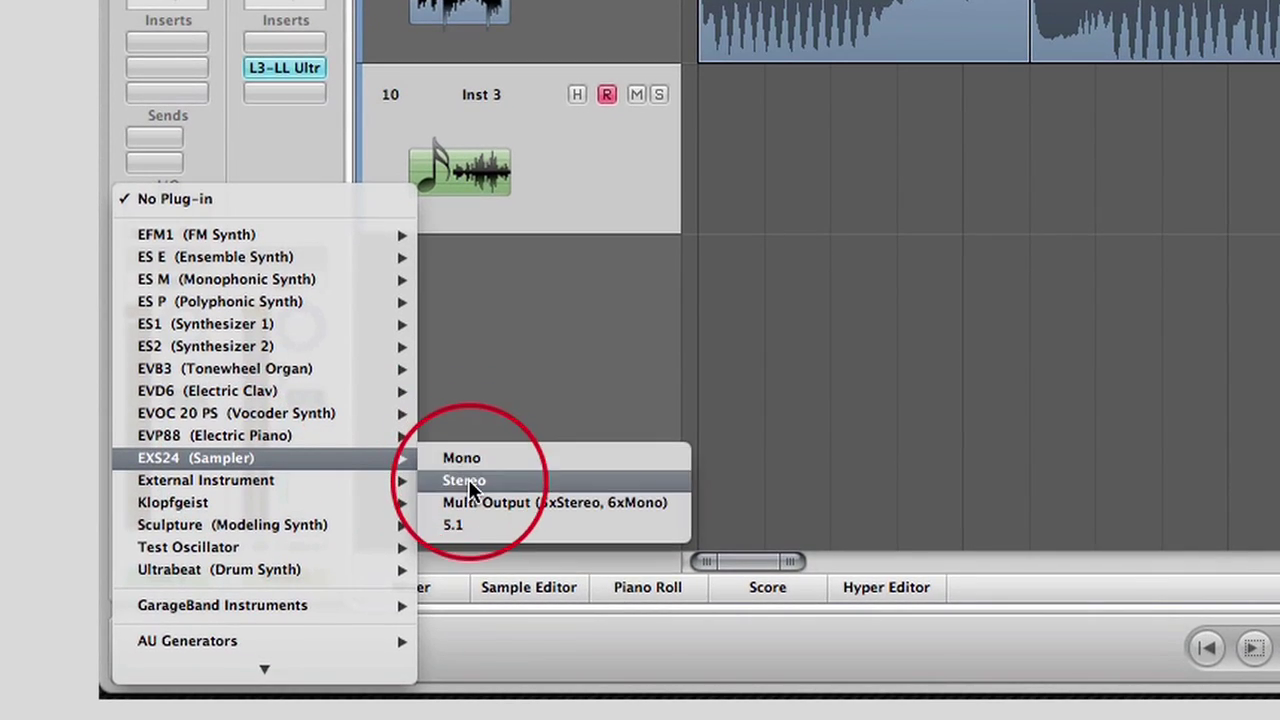
left_click(464, 480)
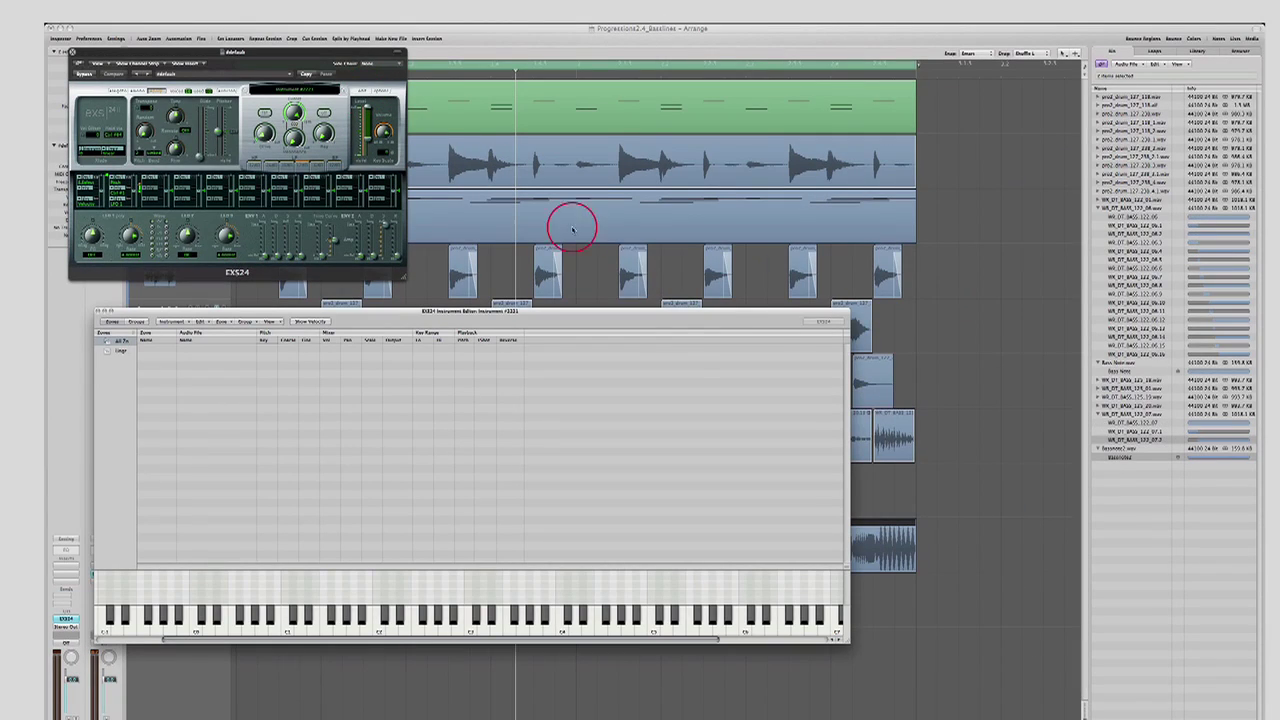
Step: Add Bassnote2 from the audio bin to the EXS24 Instrument Editor as a zone starting at F2, extending its key range past C6
left_click_drag(1116, 449, 435, 628)
left_click_drag(421, 629, 756, 598)
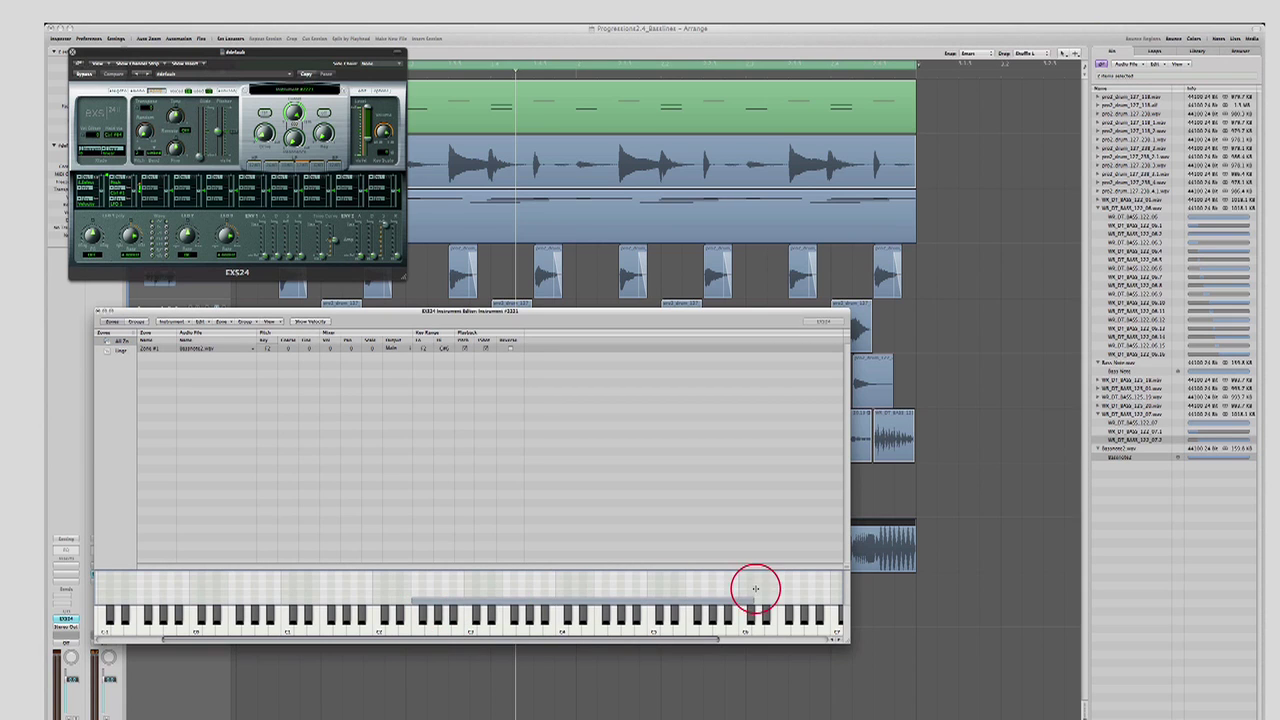